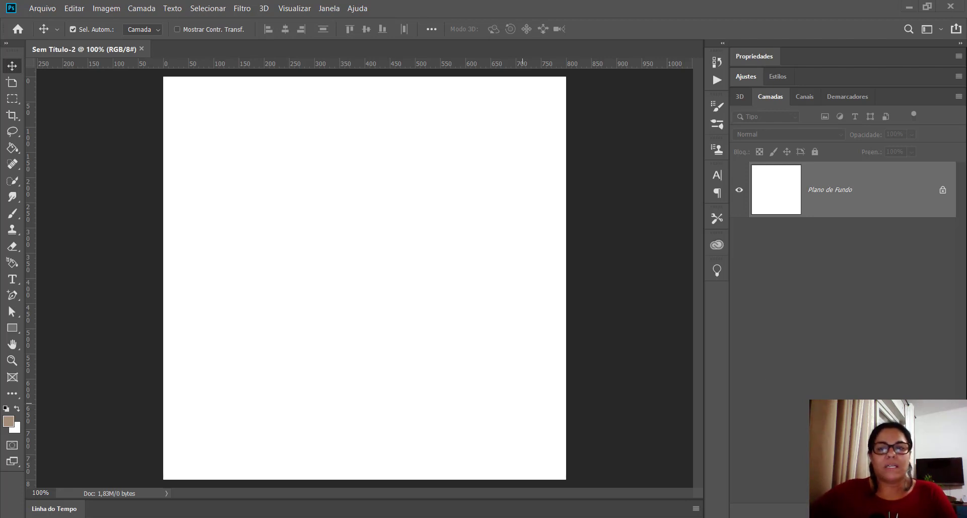
Step: Show the Actions panel and expand the default set Ações Padrão
left_click(328, 8)
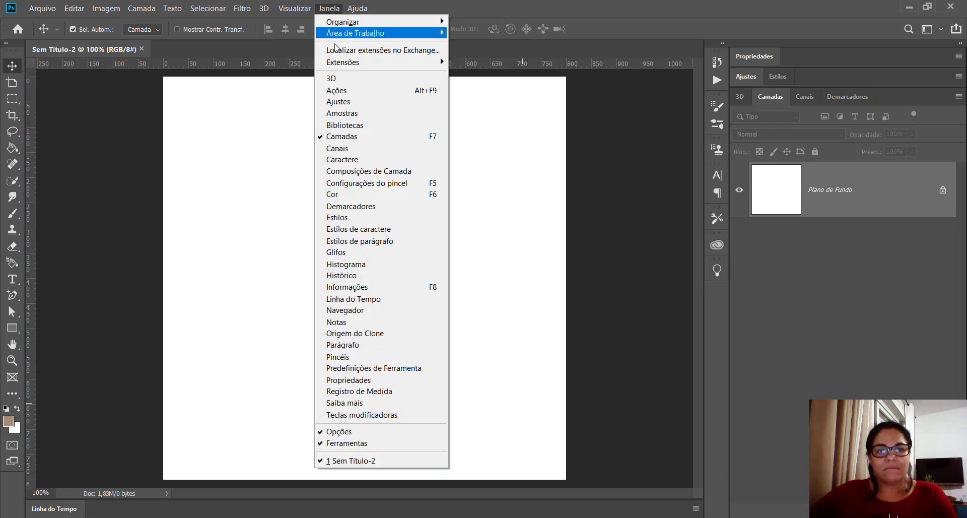
left_click(341, 90)
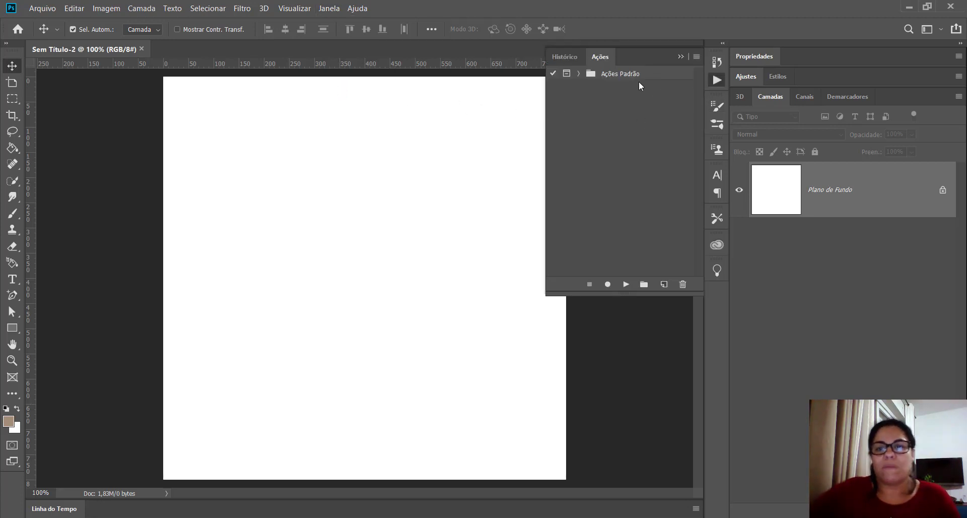
left_click(578, 74)
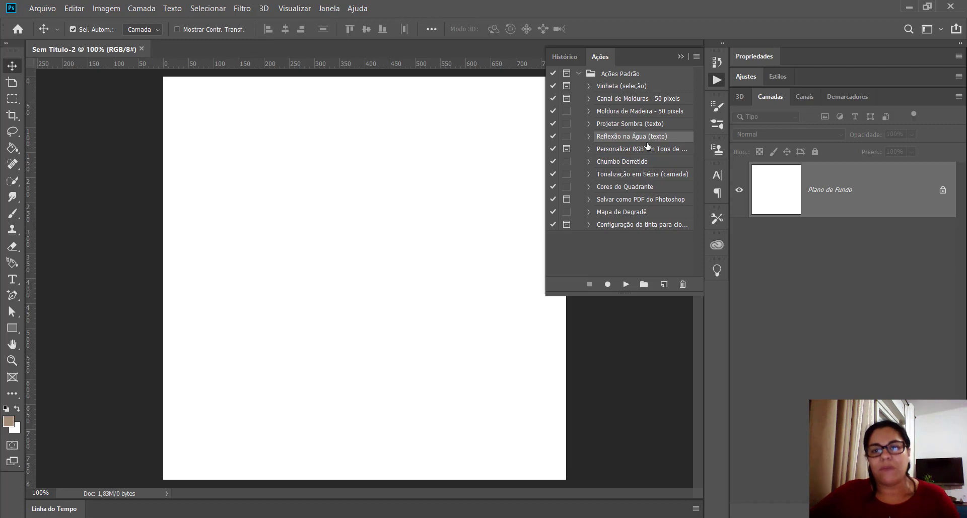
Step: Look through the ready-made actions in the Ações Padrão set, such as the frame, shadow and sepia ones
left_click(629, 113)
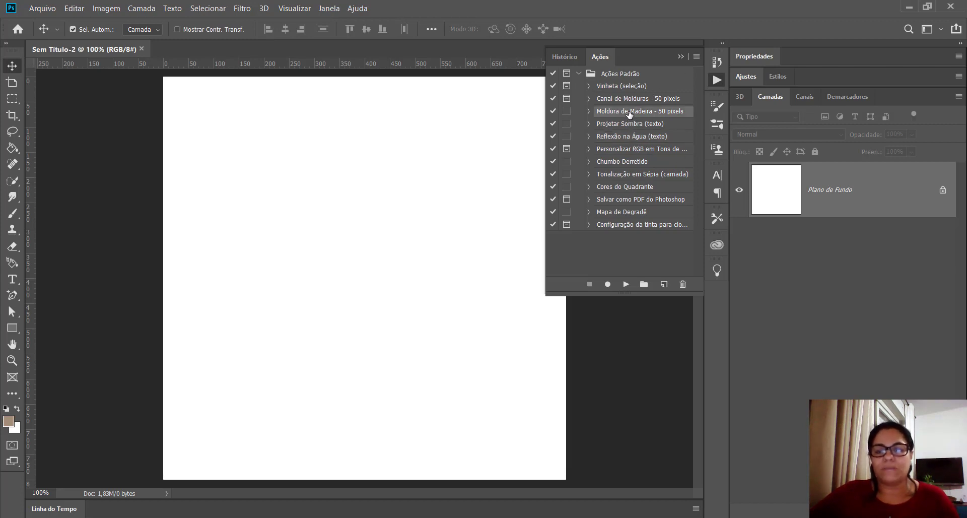
left_click(623, 99)
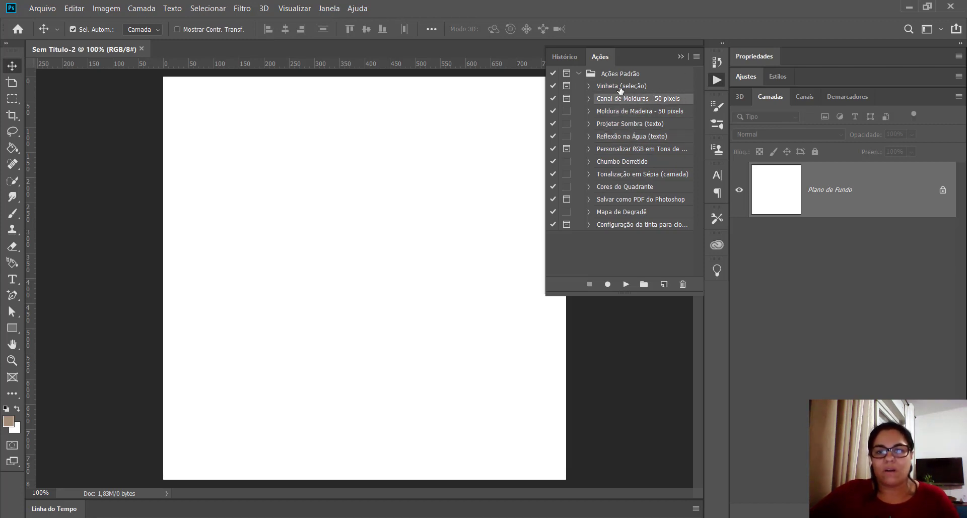
left_click(579, 73)
left_click(579, 74)
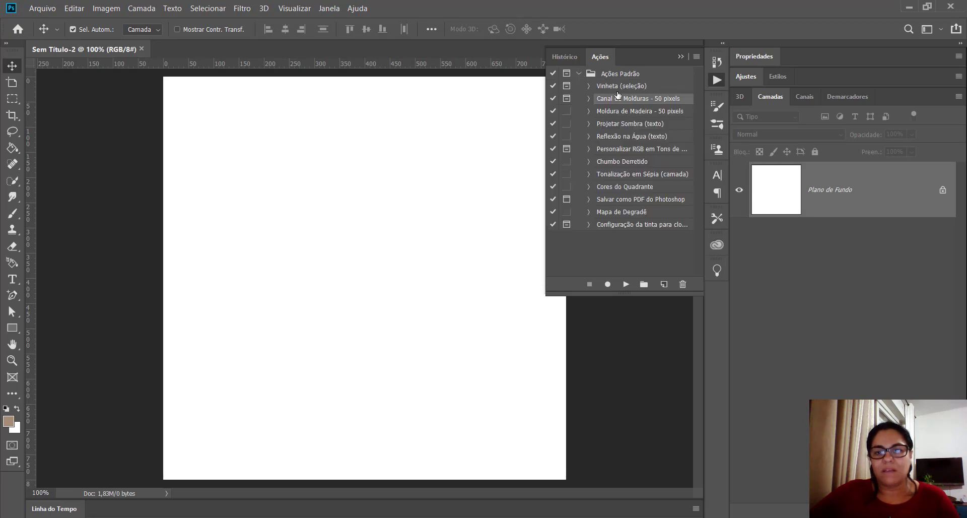
left_click(626, 112)
left_click(627, 125)
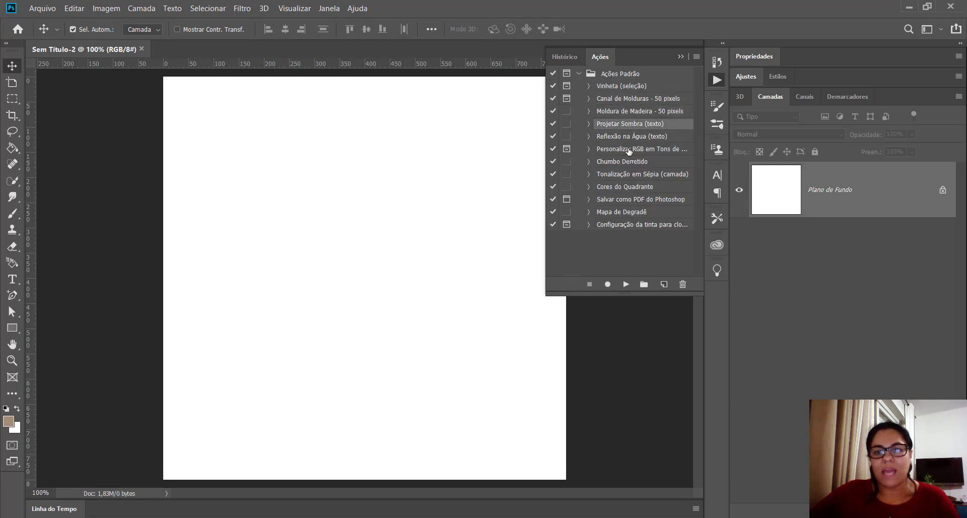
left_click(628, 149)
left_click(630, 174)
left_click(638, 99)
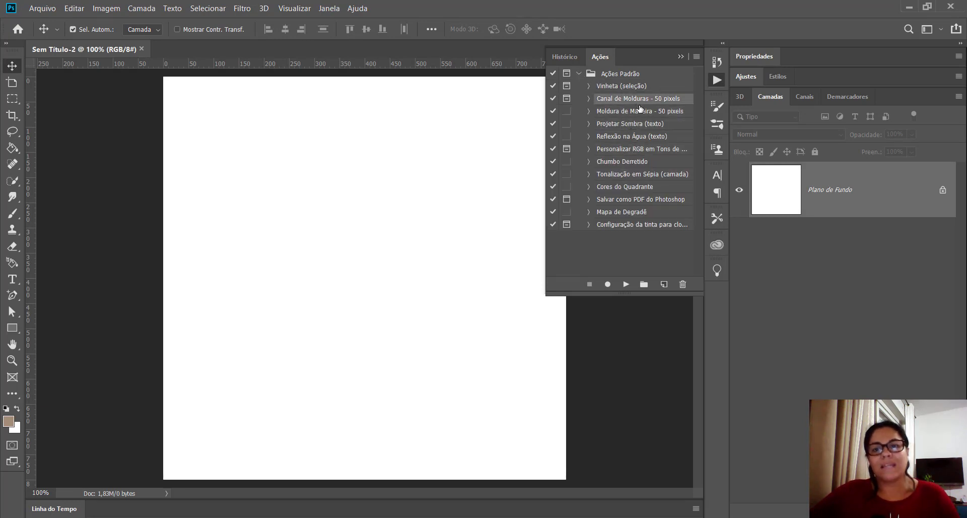
Step: Play the Moldura de Madeira - 50 pixels action on the blank document and review the commands it contains
left_click(639, 111)
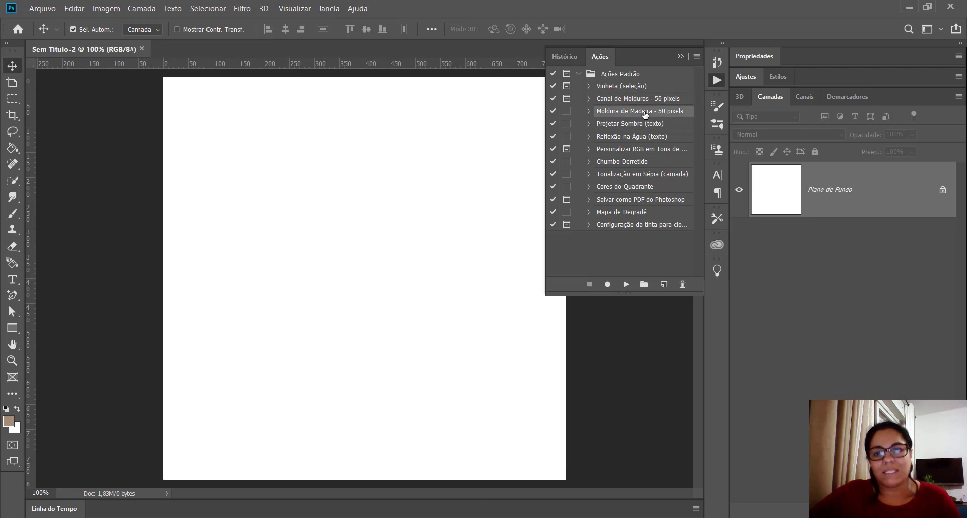
left_click(590, 112)
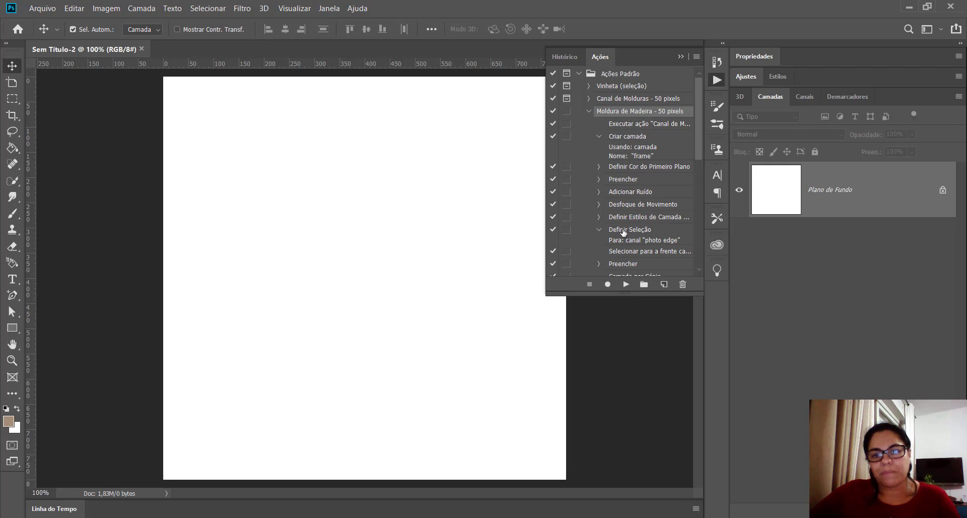
left_click(590, 112)
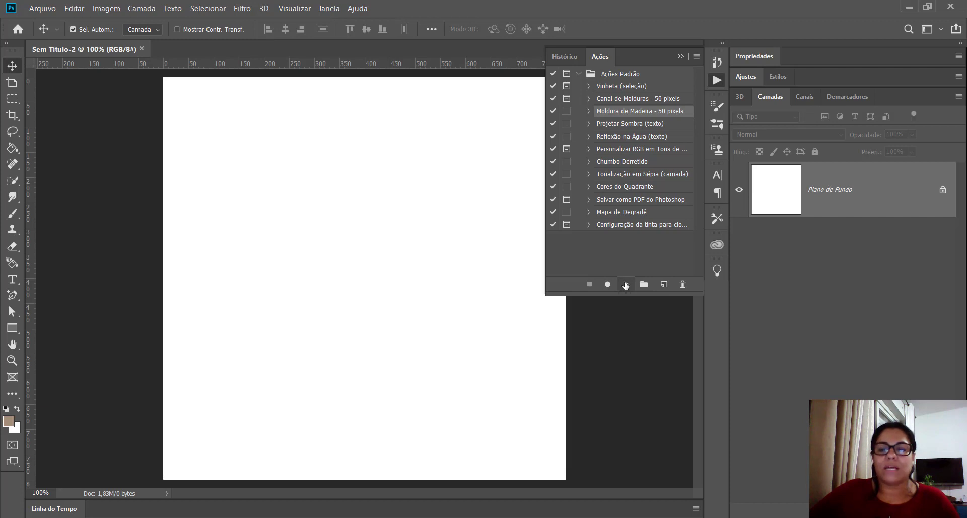
left_click(625, 285)
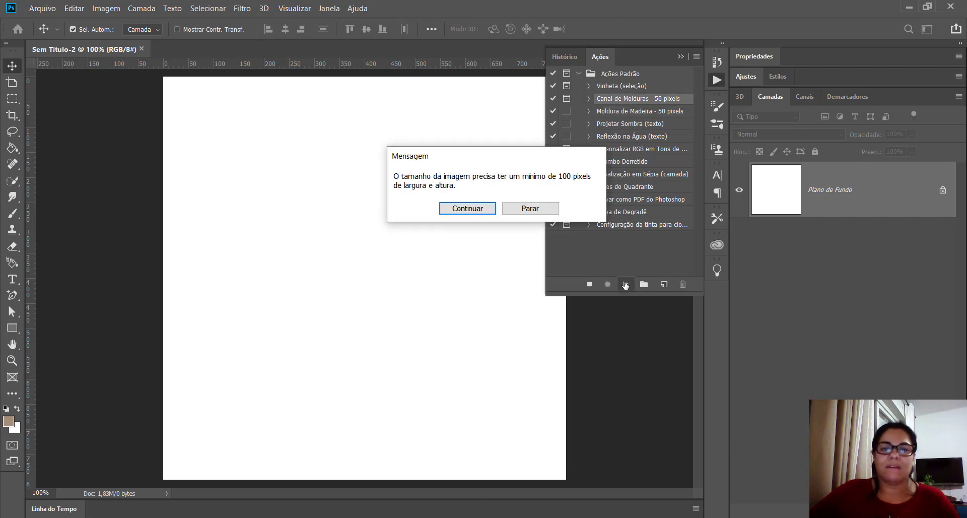
left_click(472, 208)
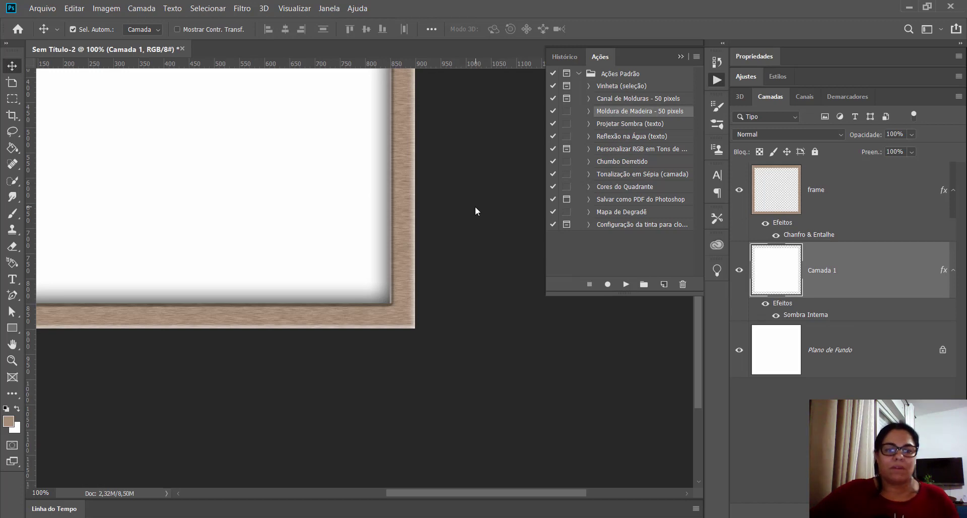
key("ctrl+0")
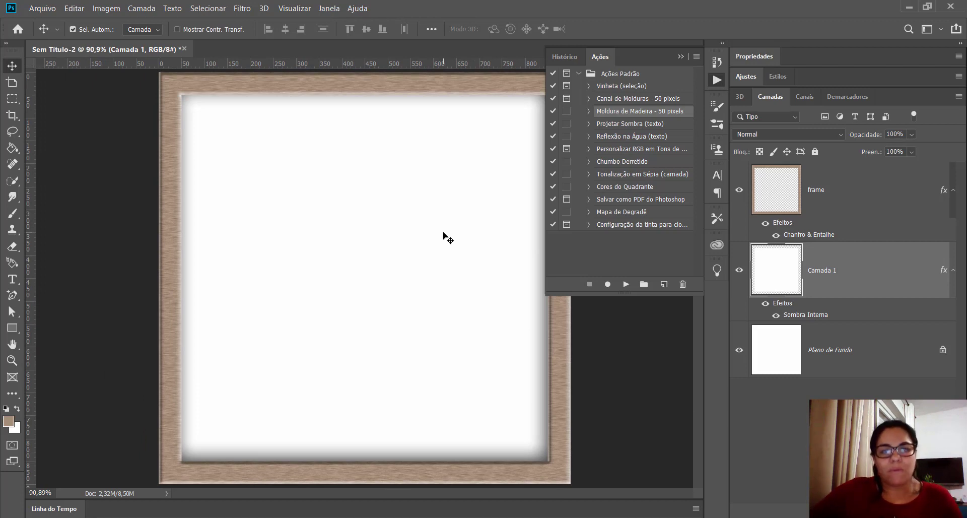
left_click(589, 112)
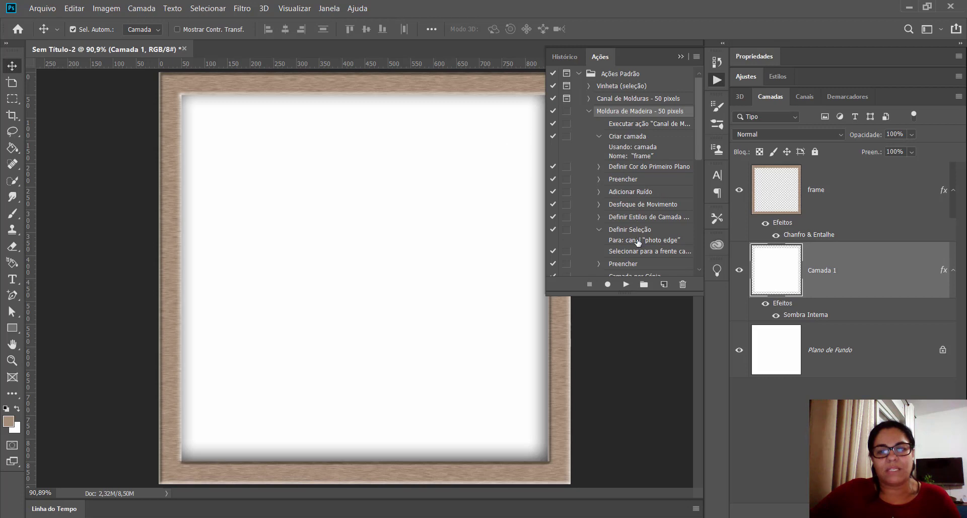
left_click(589, 111)
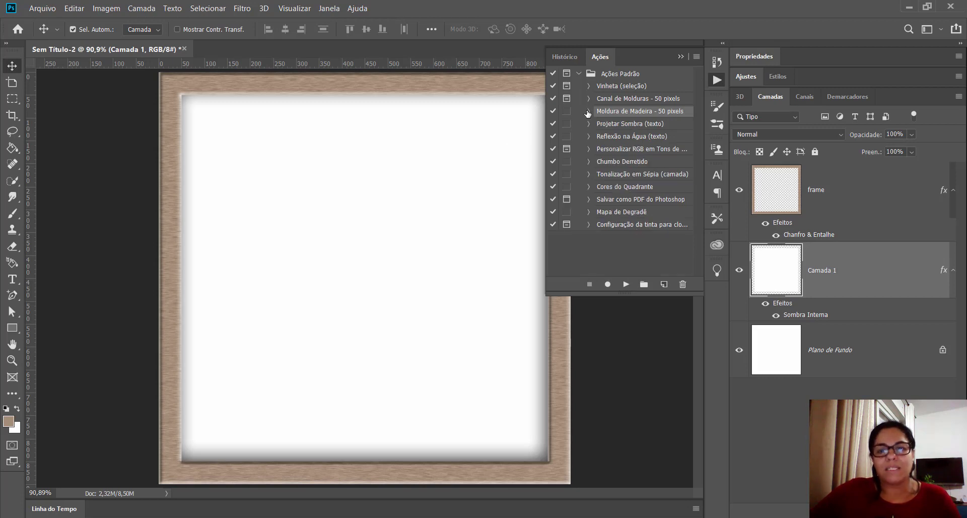
Step: Add the text "teste" inside the wooden frame and move it to the horizontal middle of the upper half
left_click(643, 138)
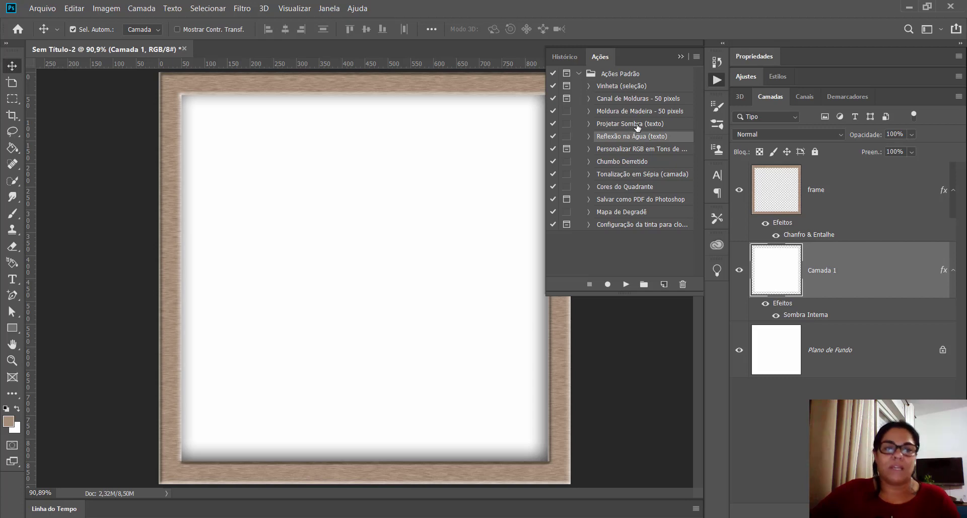
left_click(12, 279)
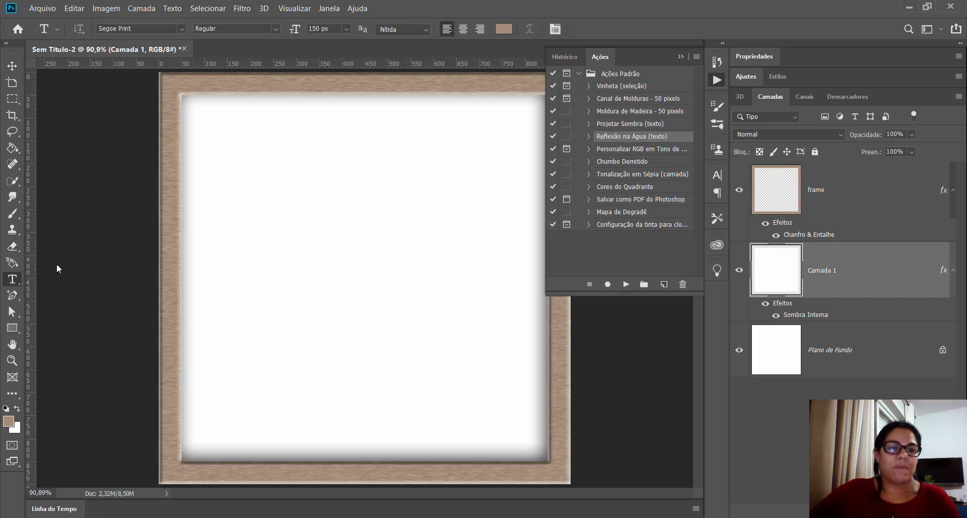
left_click(228, 248)
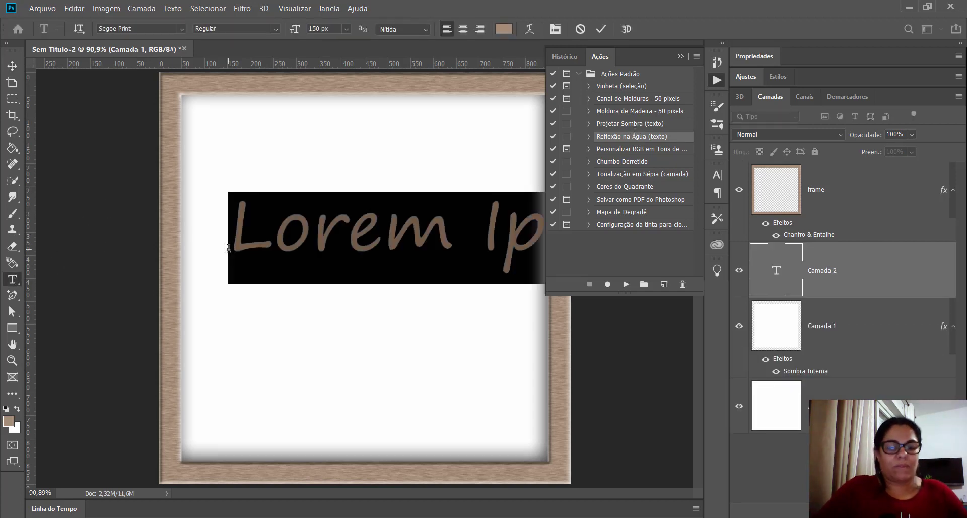
type("tezte")
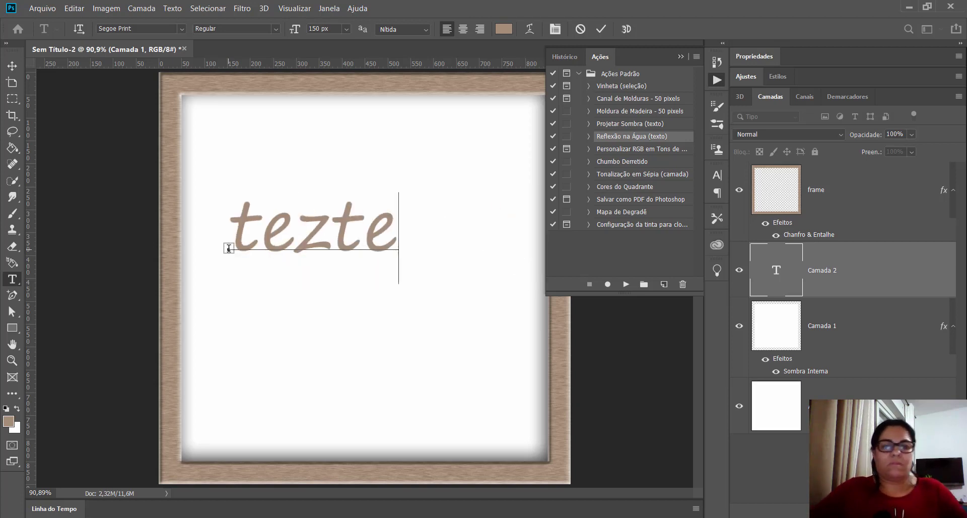
key("BackSpace")
key("BackSpace")
key("BackSpace")
type("ste")
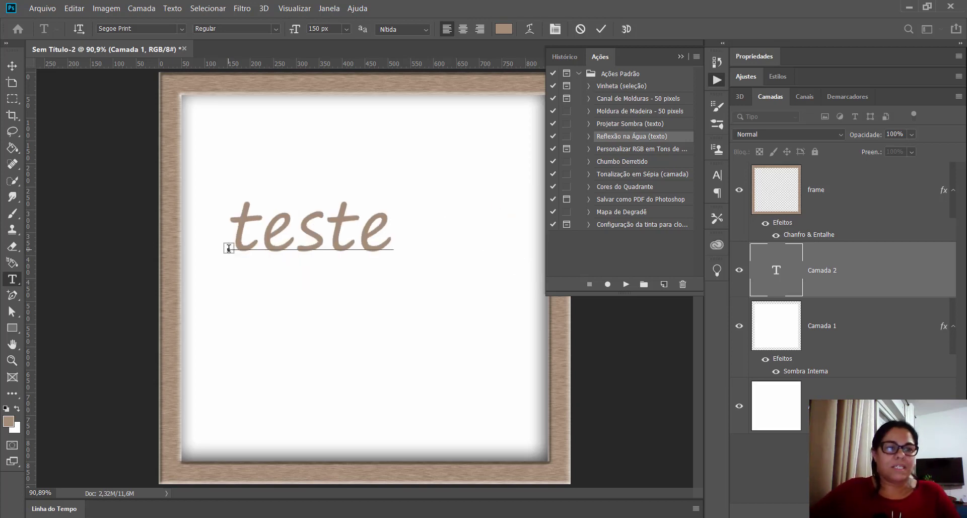
left_click(12, 65)
left_click_drag(290, 232, 341, 233)
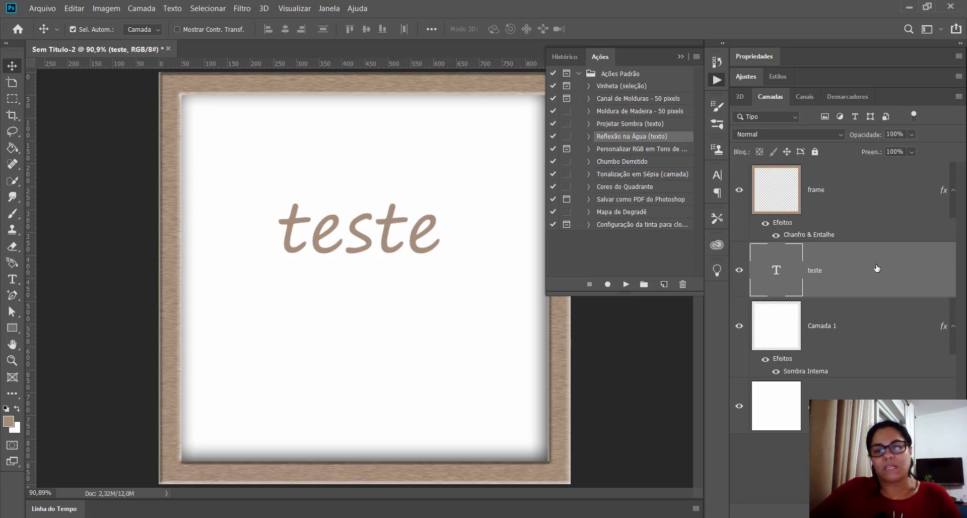
Step: Play the Reflexão na Água (texto) action on the teste text layer and review its list of commands
left_click(632, 148)
left_click(630, 136)
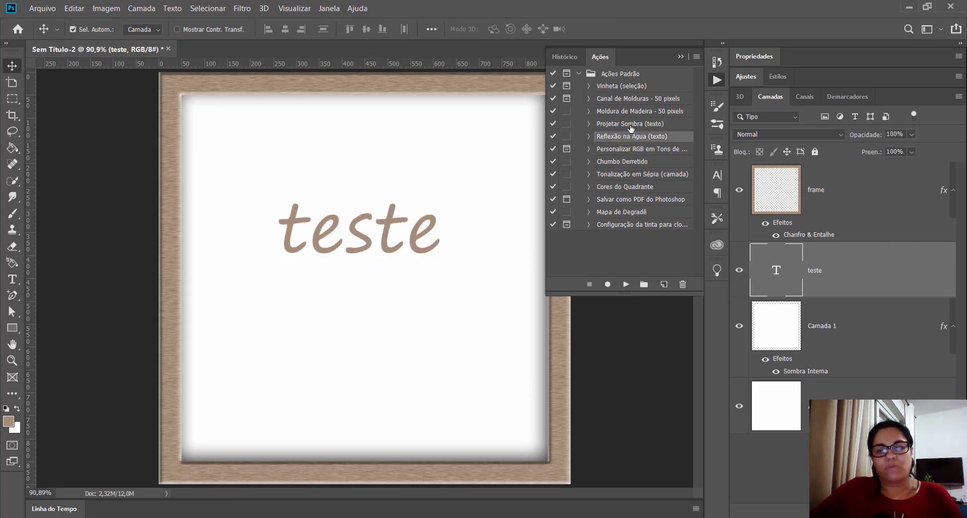
left_click(649, 124)
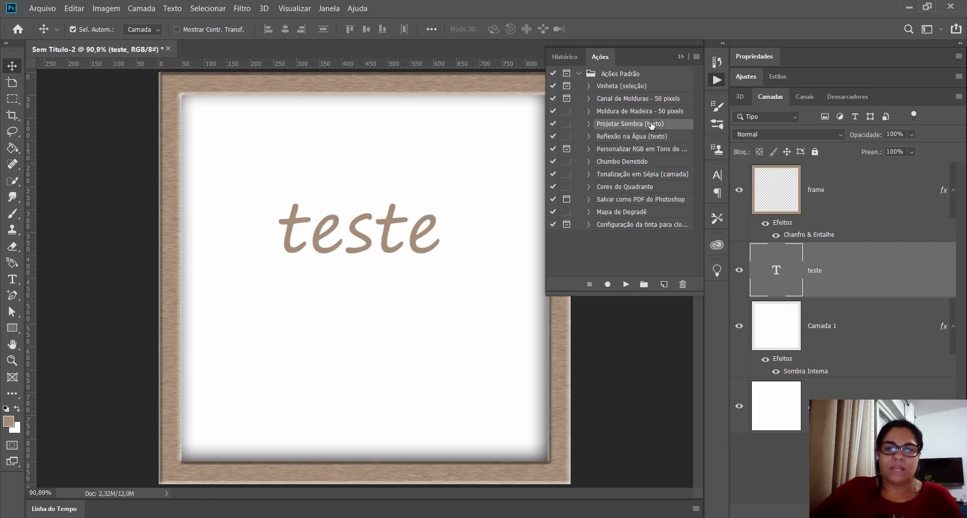
left_click(649, 137)
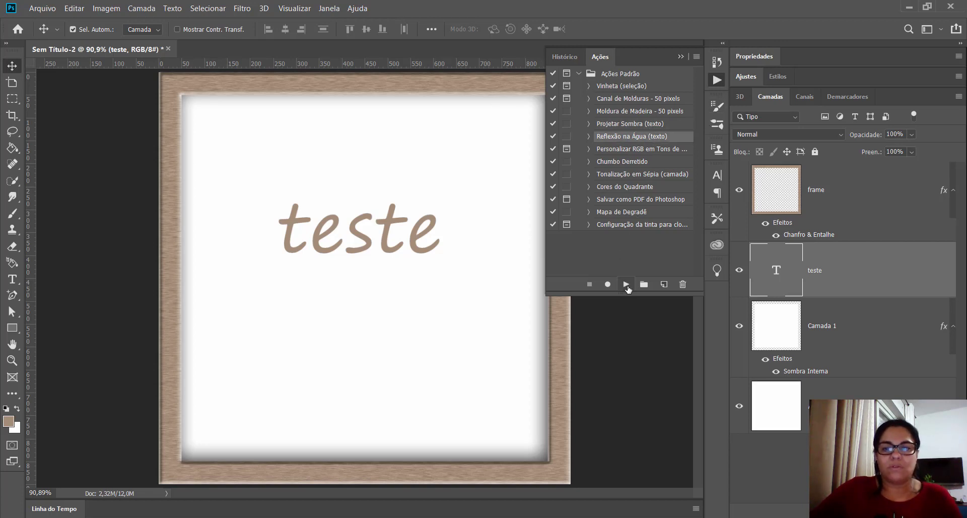
left_click(626, 284)
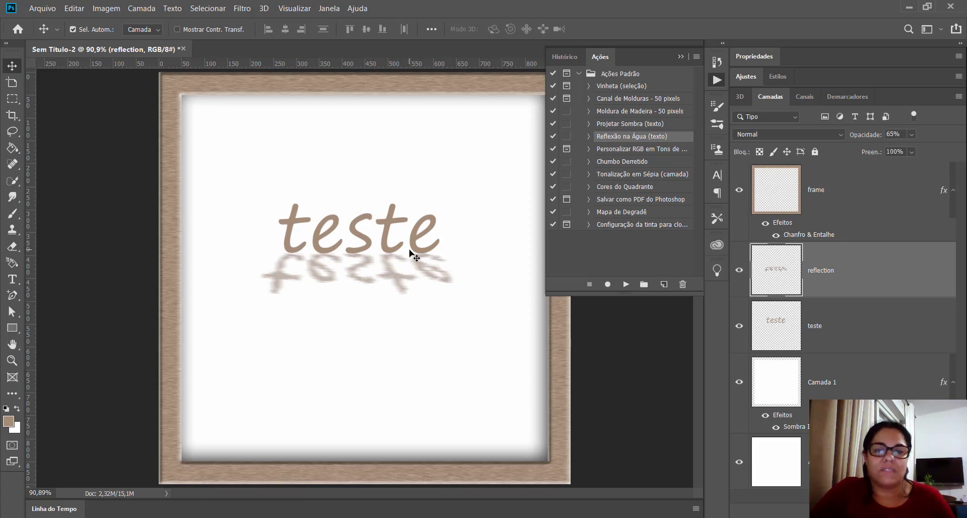
left_click(588, 137)
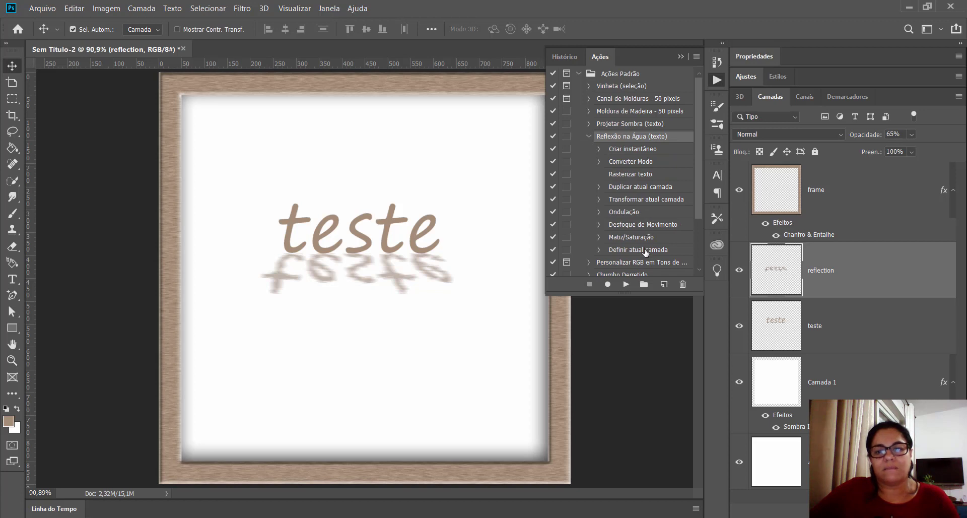
left_click(589, 136)
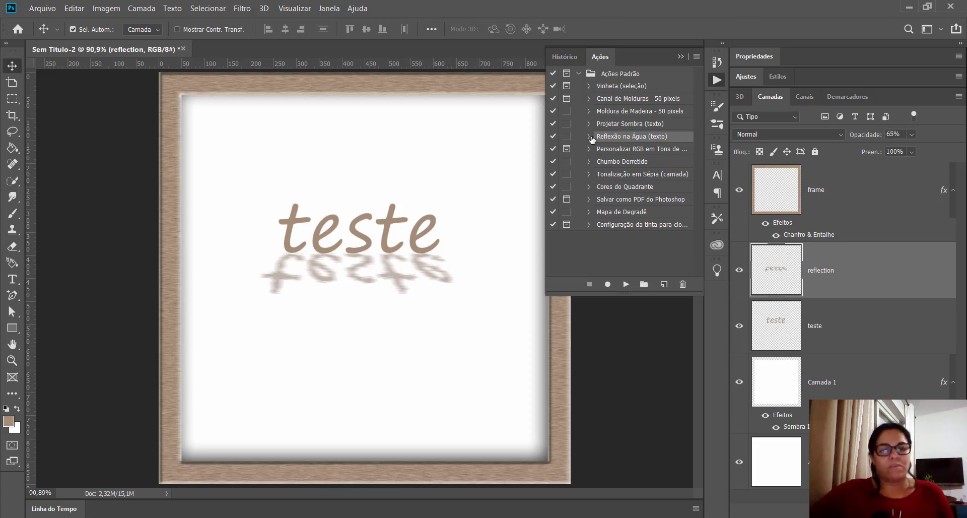
Step: Collapse the Ações Padrão set and create a new action set named "minhas acoes"
left_click(580, 74)
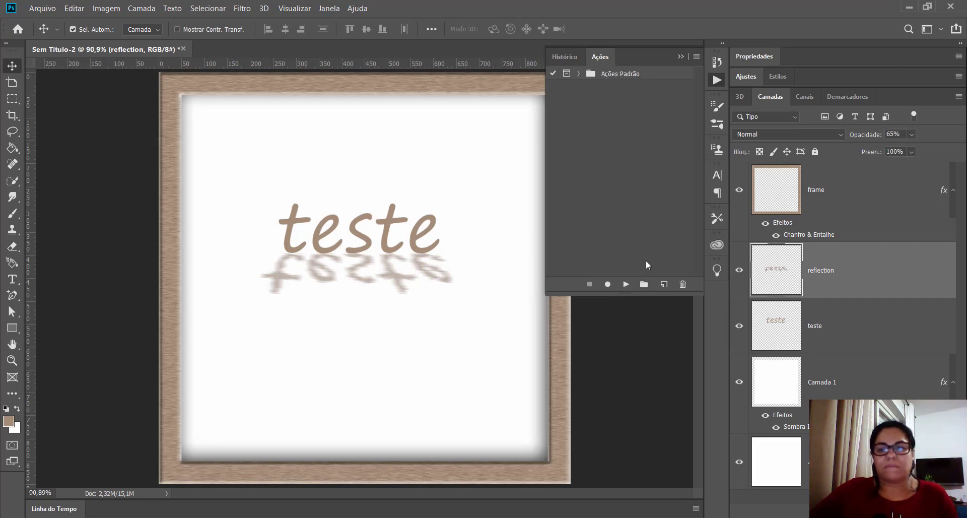
left_click(643, 284)
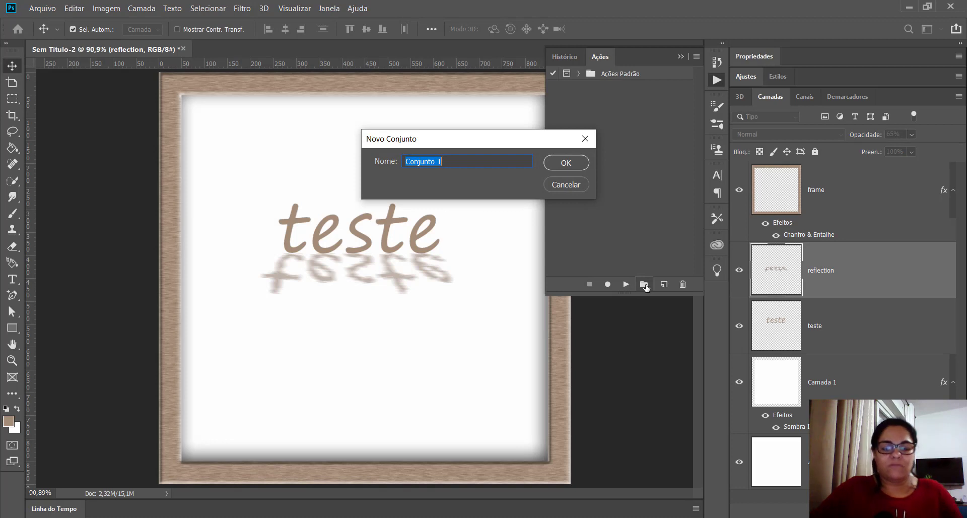
type("minhas acoes")
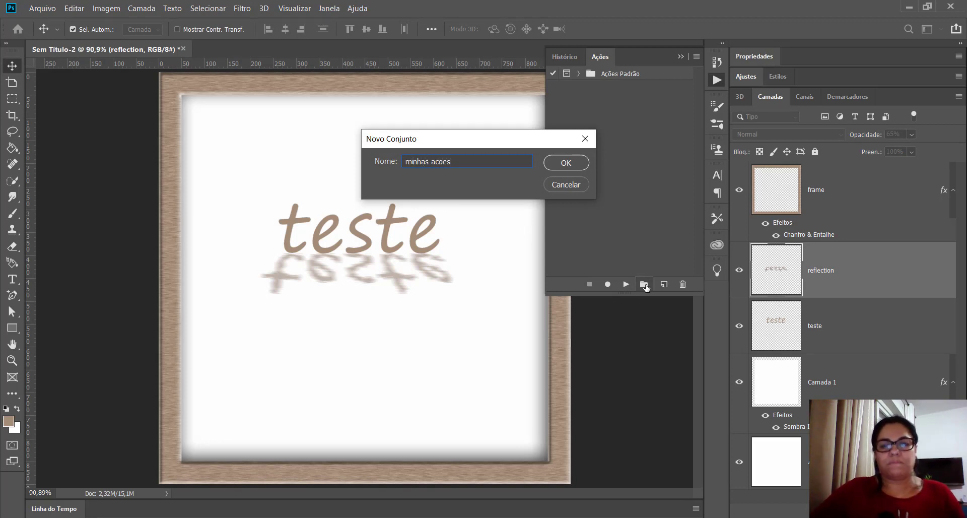
key("Return")
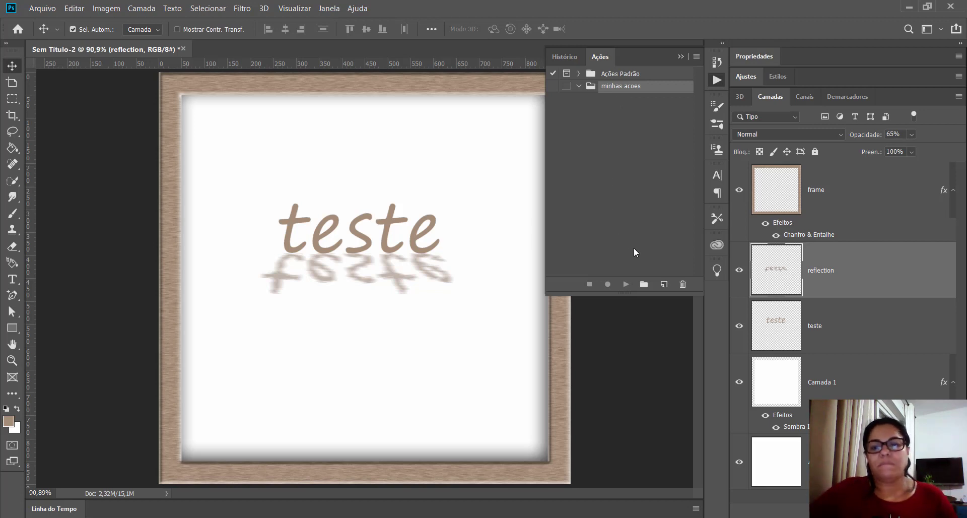
Step: Create a new action named "tamanho 300" in the minhas acoes set and start recording it
left_click(665, 285)
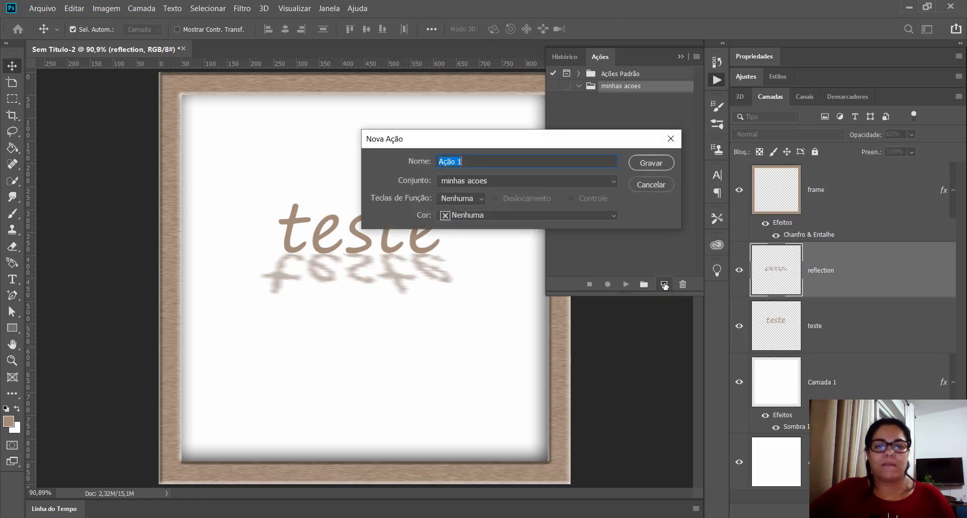
type("tama")
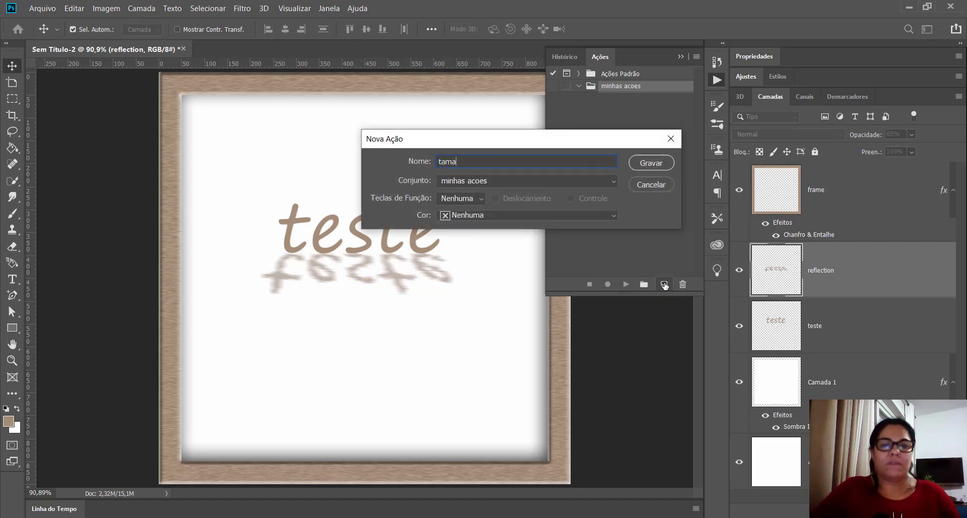
type("nho i")
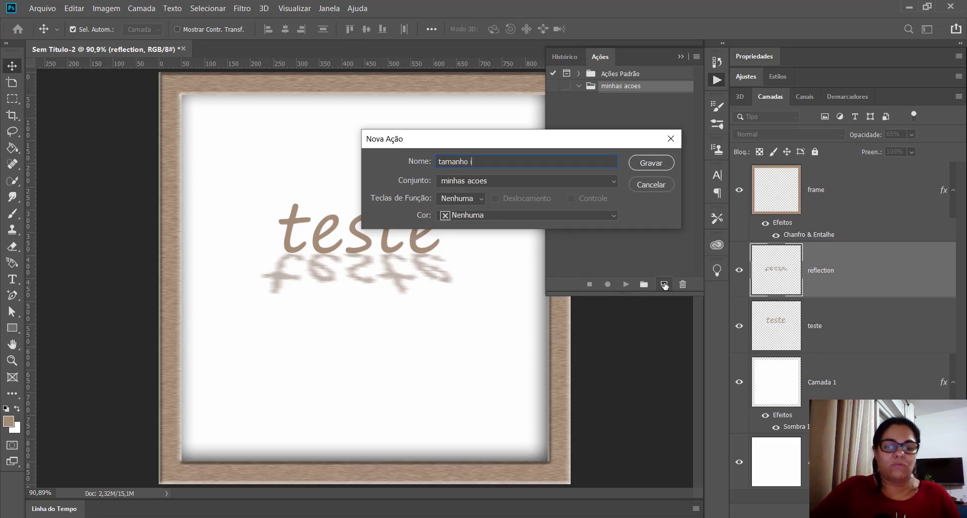
type("magem")
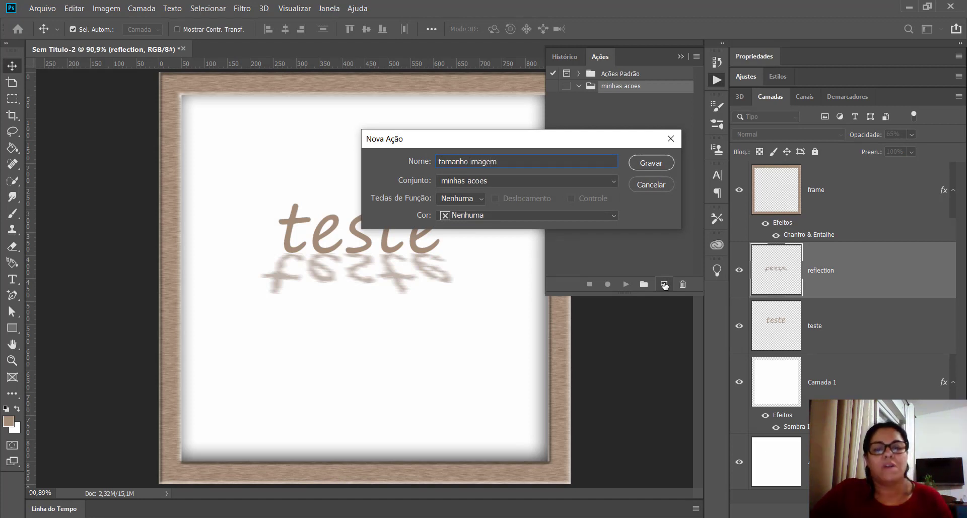
key("BackSpace")
key("BackSpace")
key("BackSpace")
key("BackSpace")
key("BackSpace")
key("BackSpace")
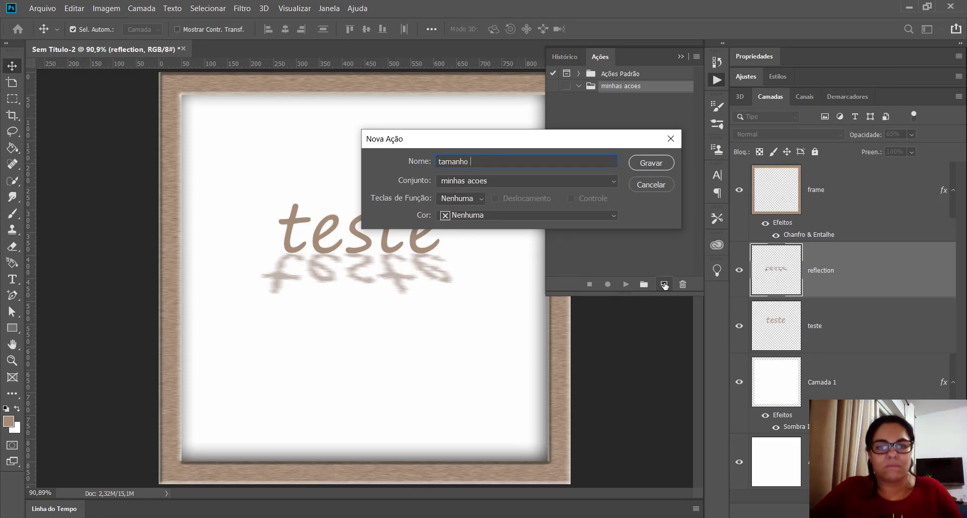
type("300")
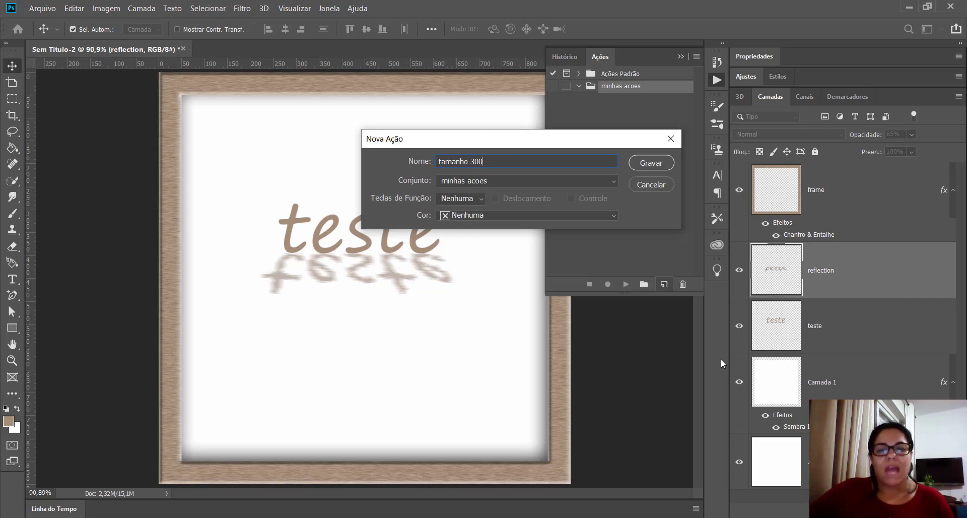
left_click_drag(531, 144, 404, 113)
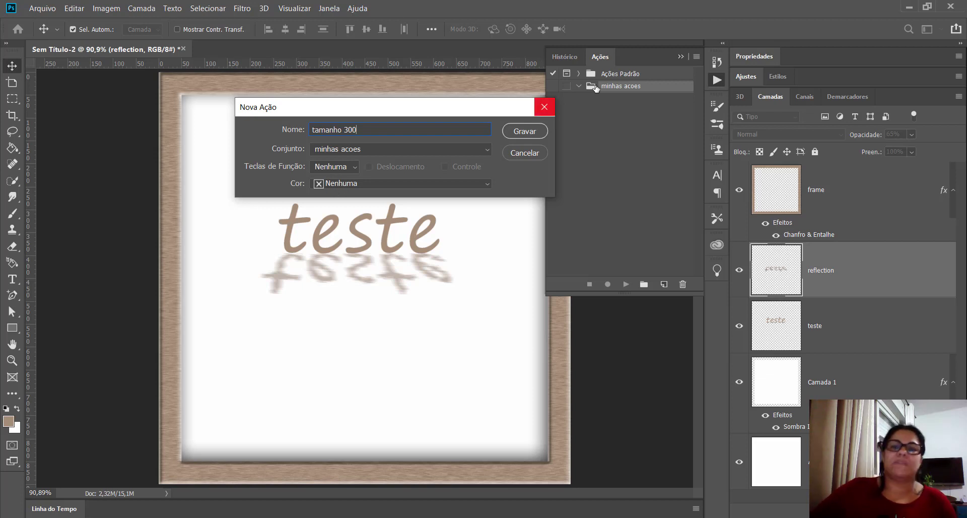
left_click_drag(479, 107, 786, 114)
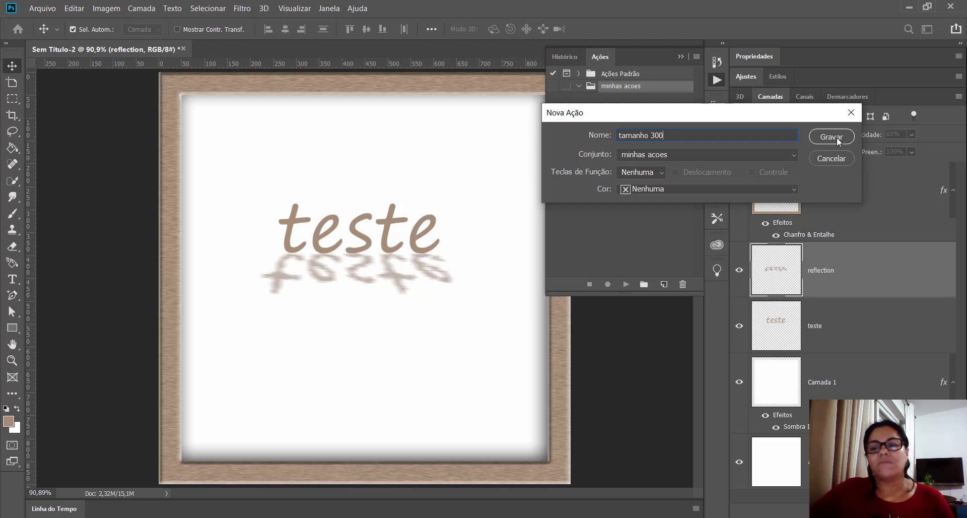
left_click(831, 137)
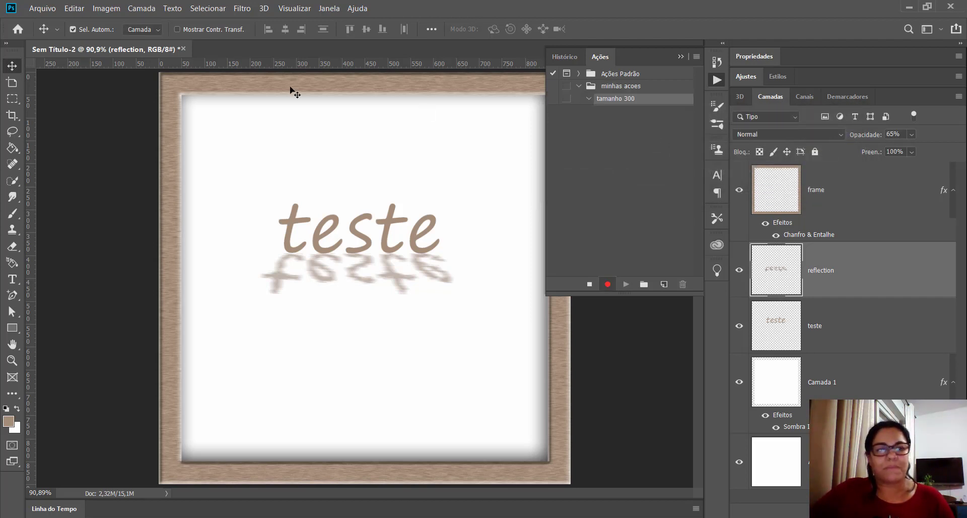
Step: Open foto1 from the fotos_ps folder, leaving its missing colour profile as is
left_click(42, 8)
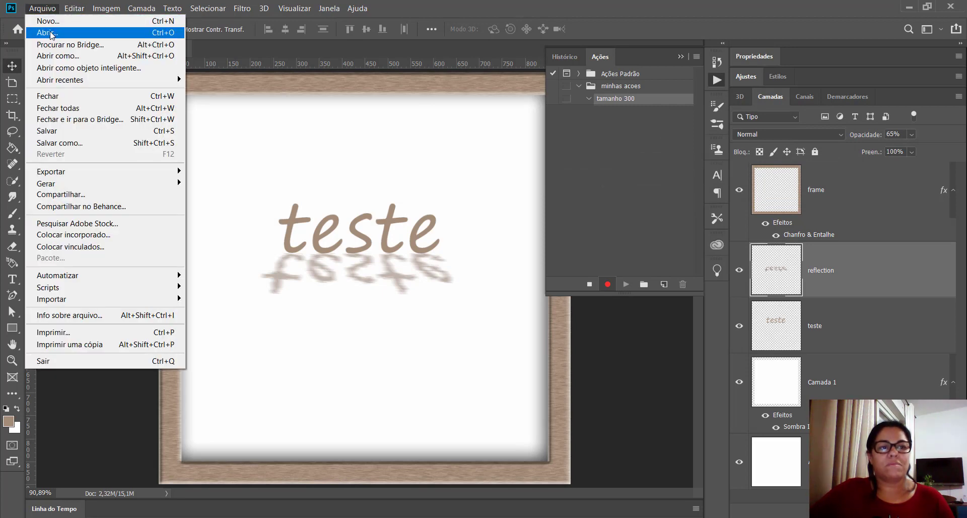
left_click(53, 34)
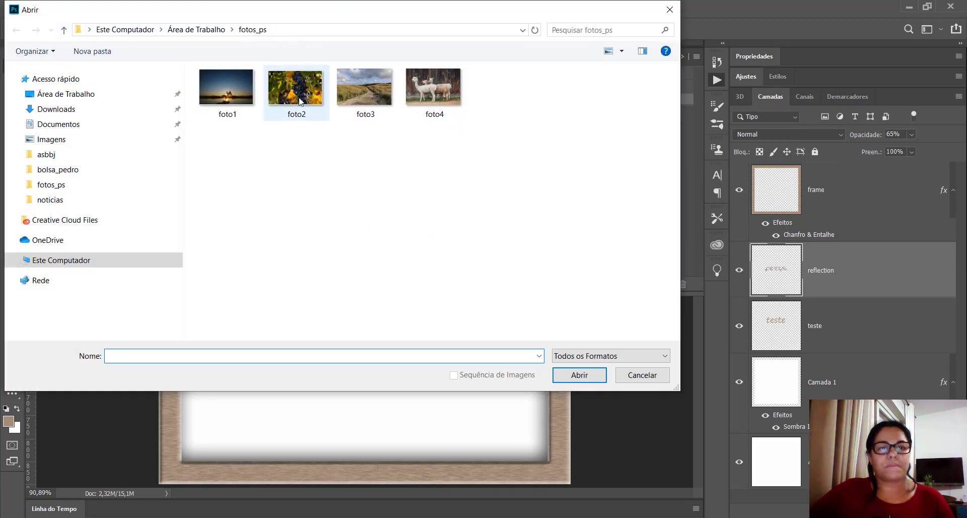
left_click(227, 90)
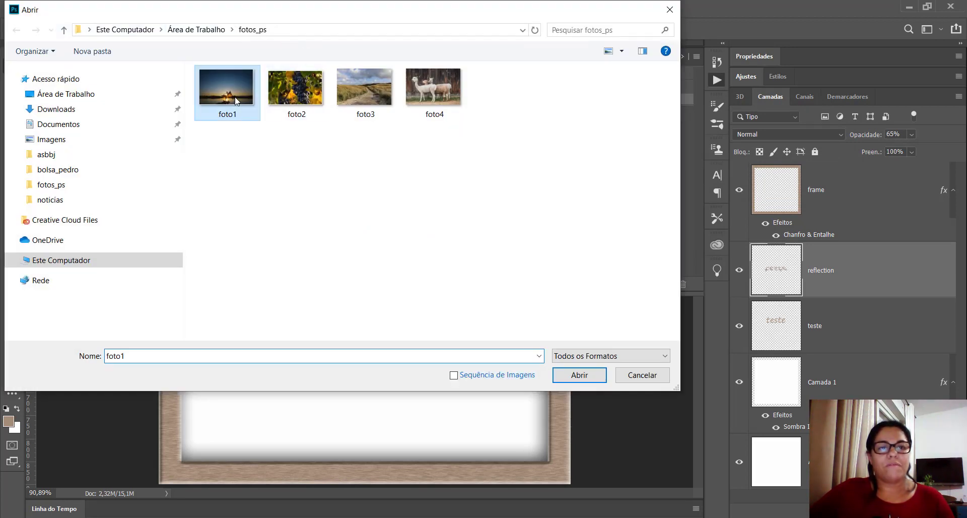
left_click(574, 376)
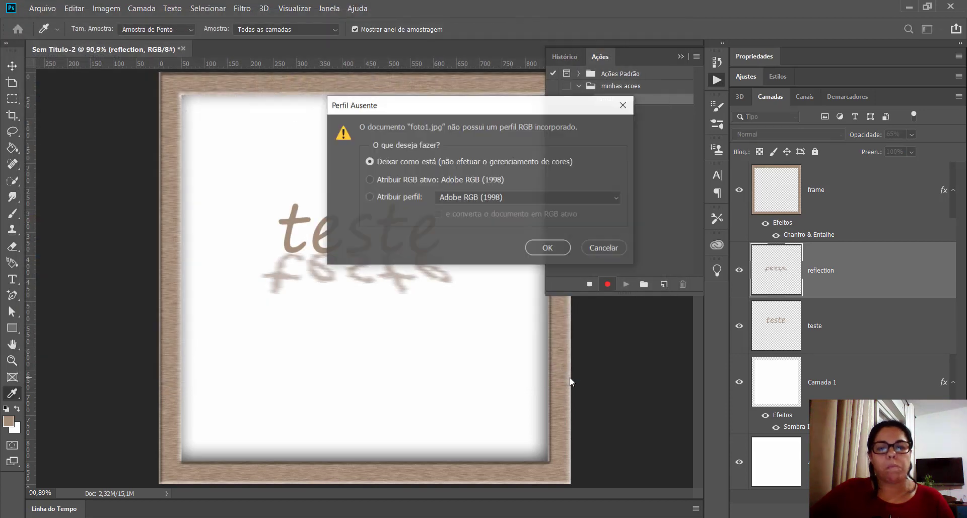
left_click(538, 248)
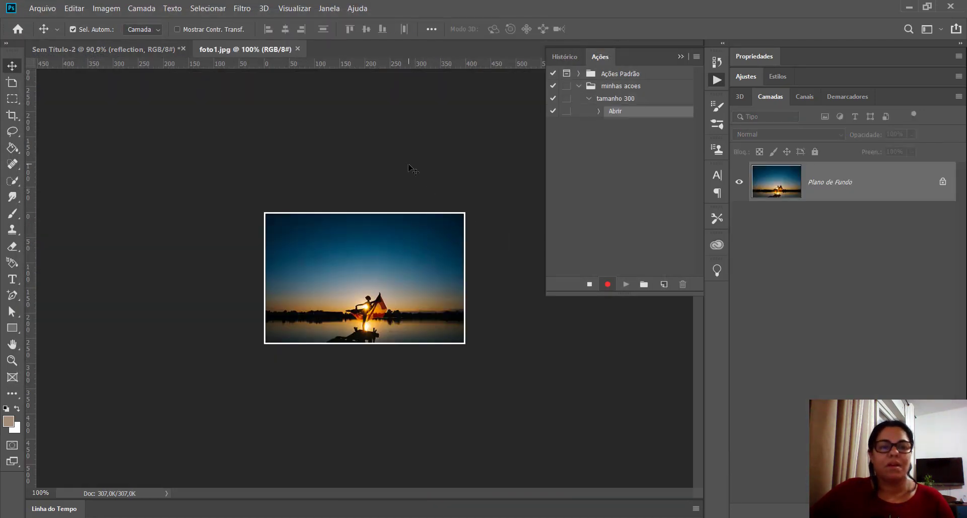
Step: Open foto4 from the fotos_ps folder, leaving its missing colour profile as is
left_click(44, 9)
left_click(51, 32)
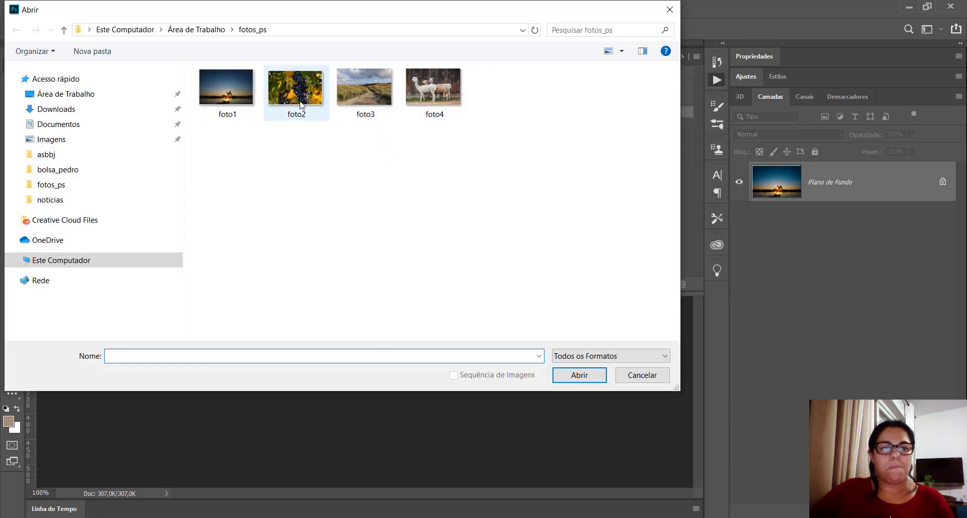
left_click(296, 95)
left_click(369, 91)
left_click(434, 91)
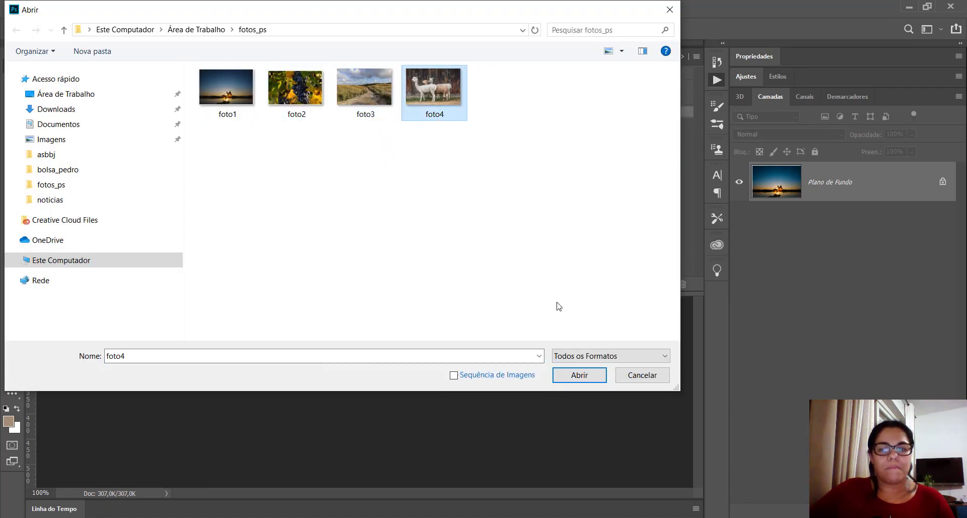
left_click(579, 376)
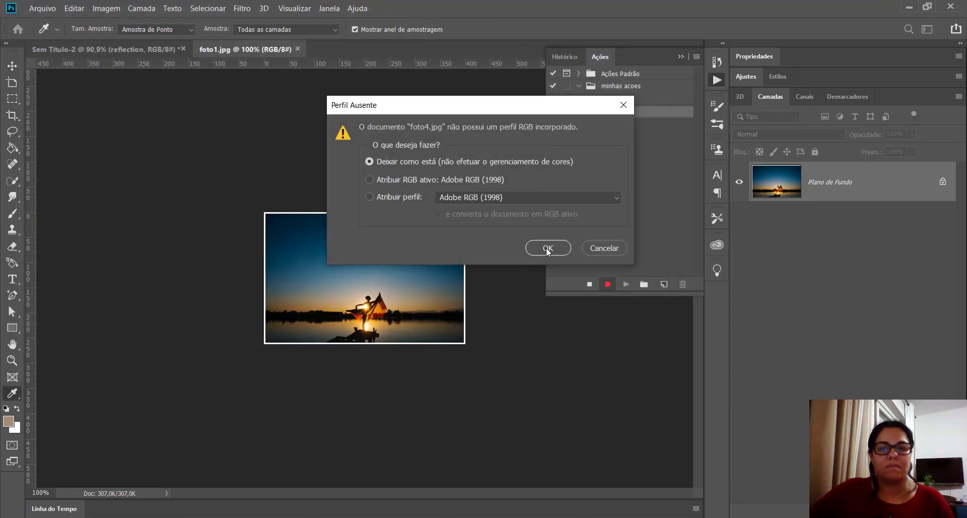
left_click(546, 249)
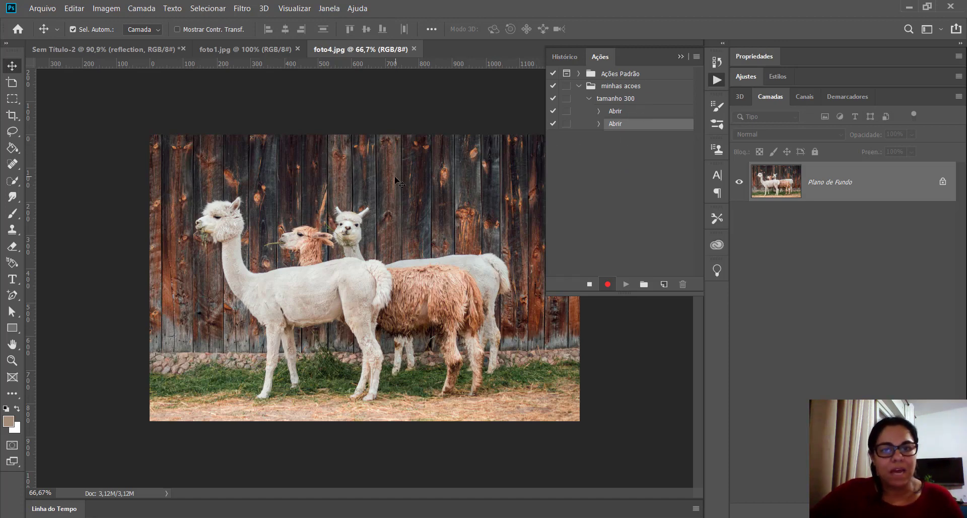
Step: Resize the foto4 image to a width of 300 pixels, keeping its proportions
left_click(106, 8)
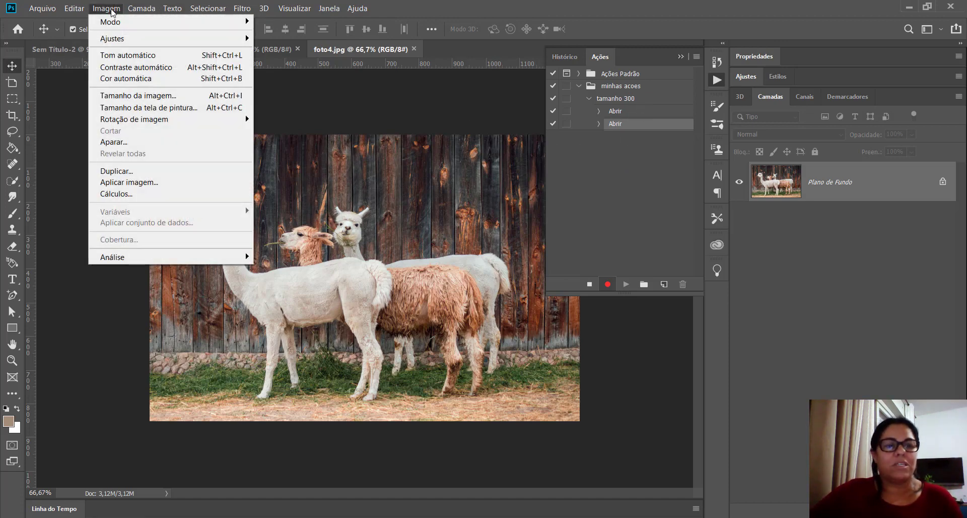
left_click(127, 96)
type("3")
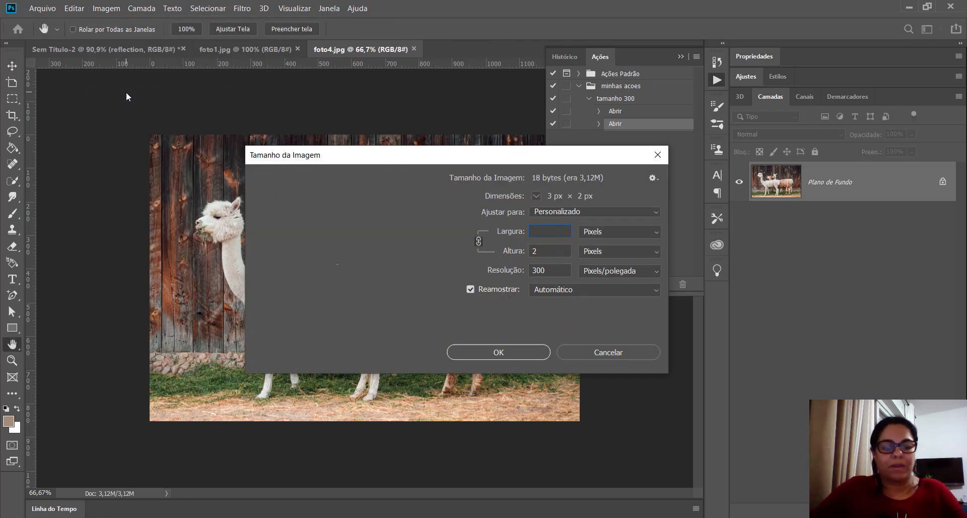
type("300")
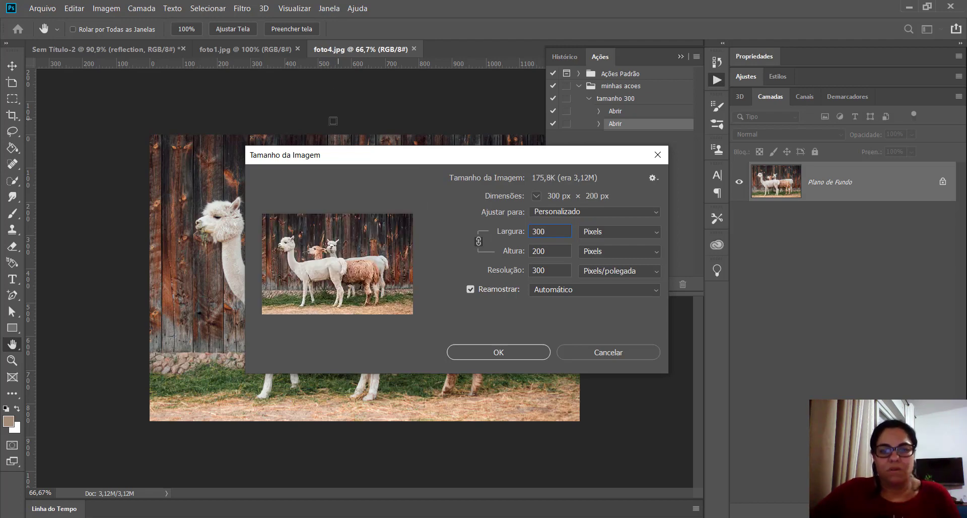
left_click(526, 351)
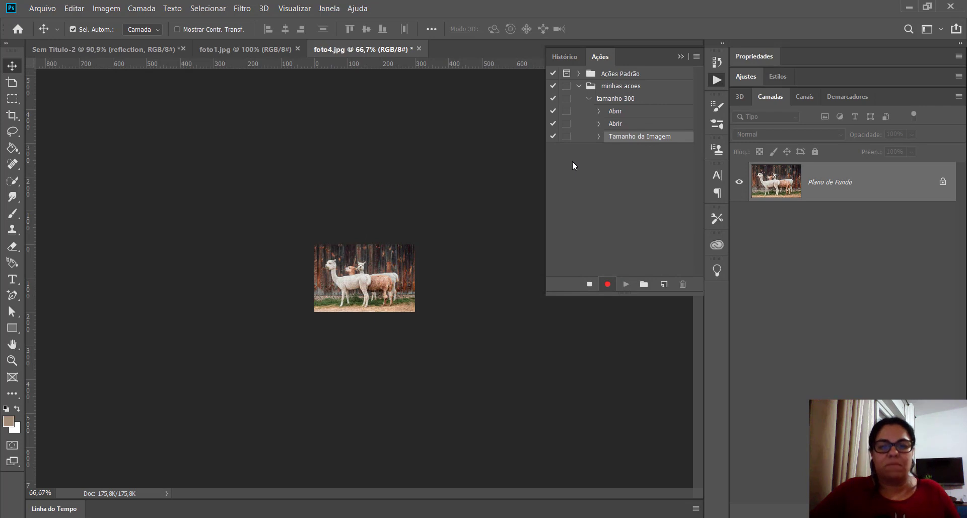
Step: Stroke the edge of the entire foto4 image with a 6 px white centred line and clear the selection
key("ctrl+plus")
key("ctrl+plus")
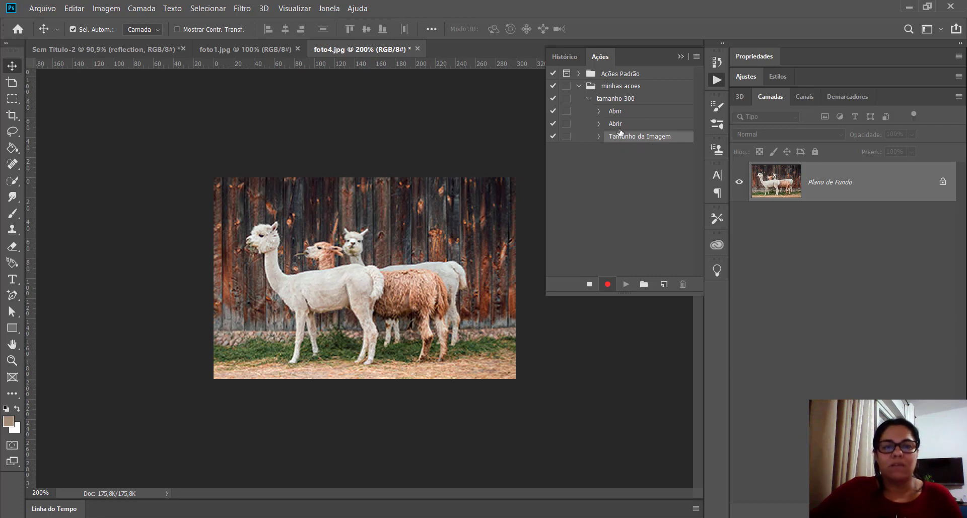
left_click(205, 8)
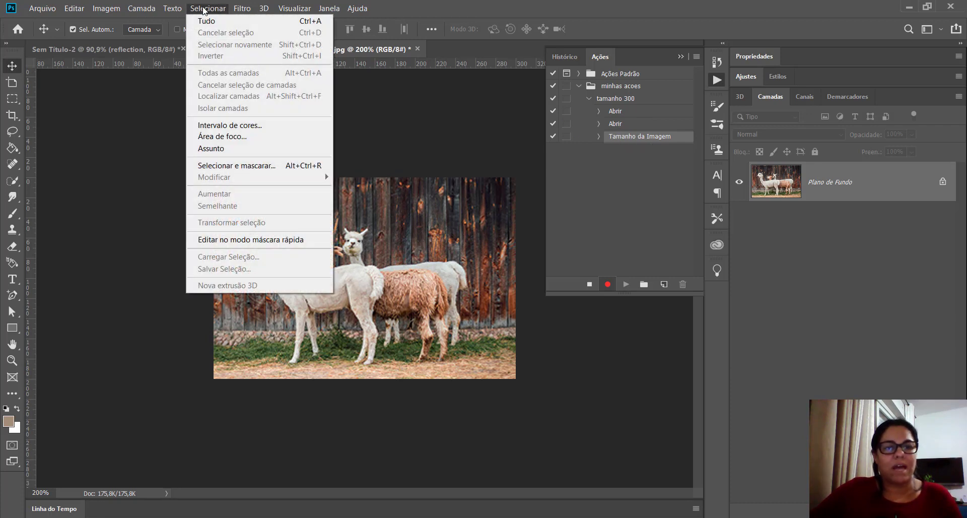
left_click(207, 20)
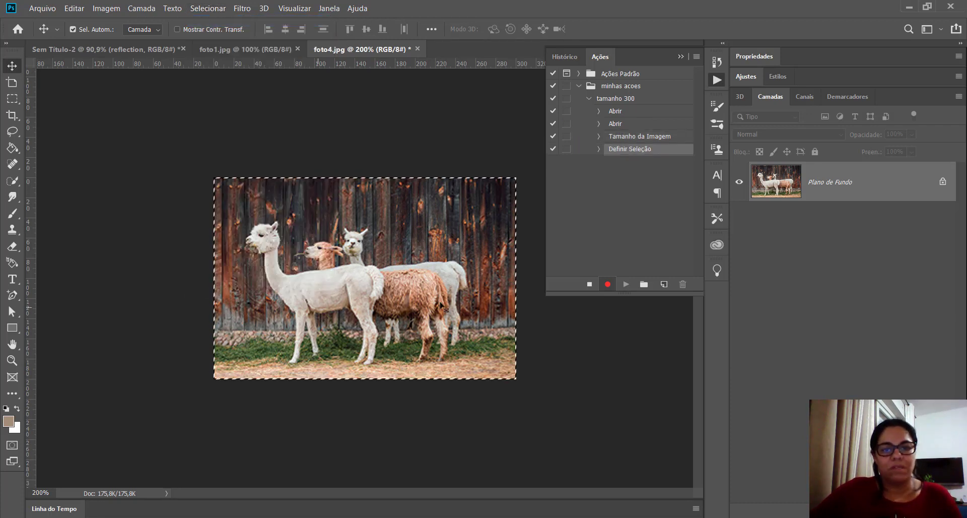
left_click(104, 8)
mouse_move(74, 8)
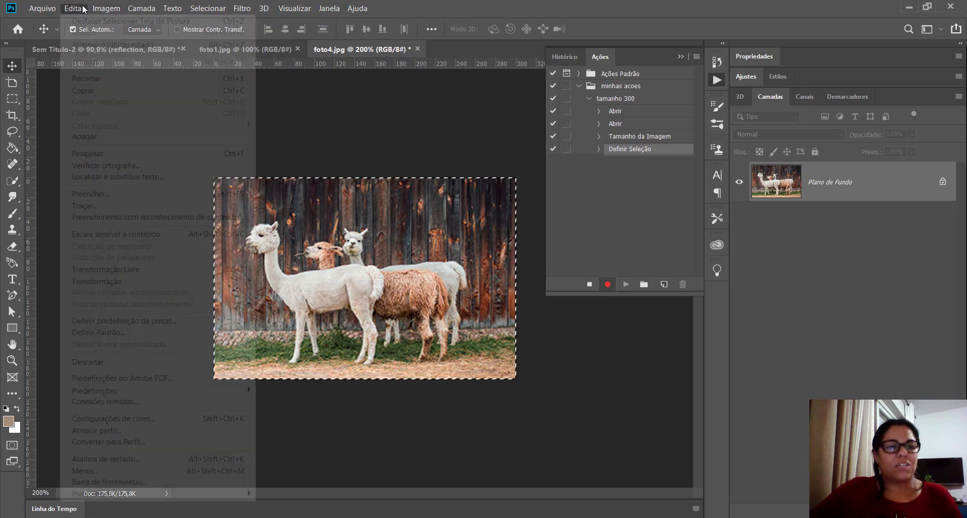
left_click(108, 203)
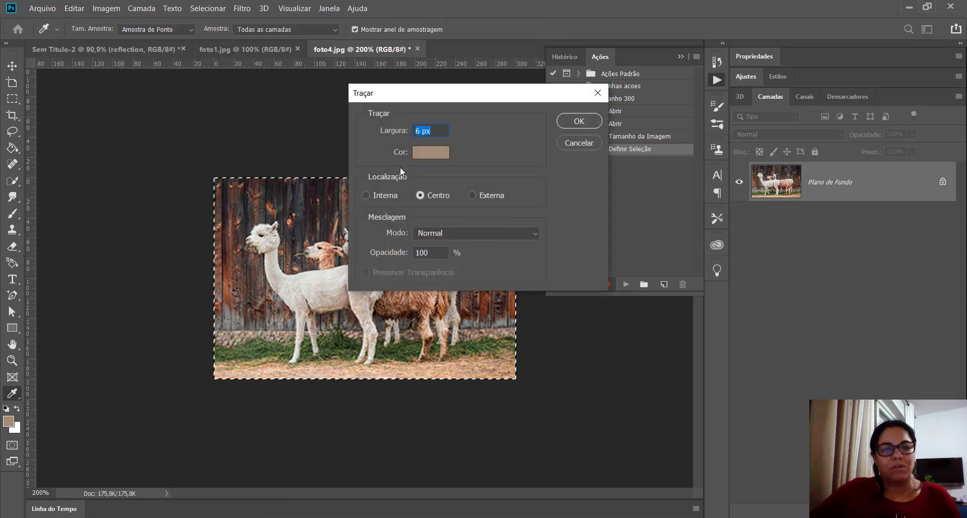
left_click(434, 152)
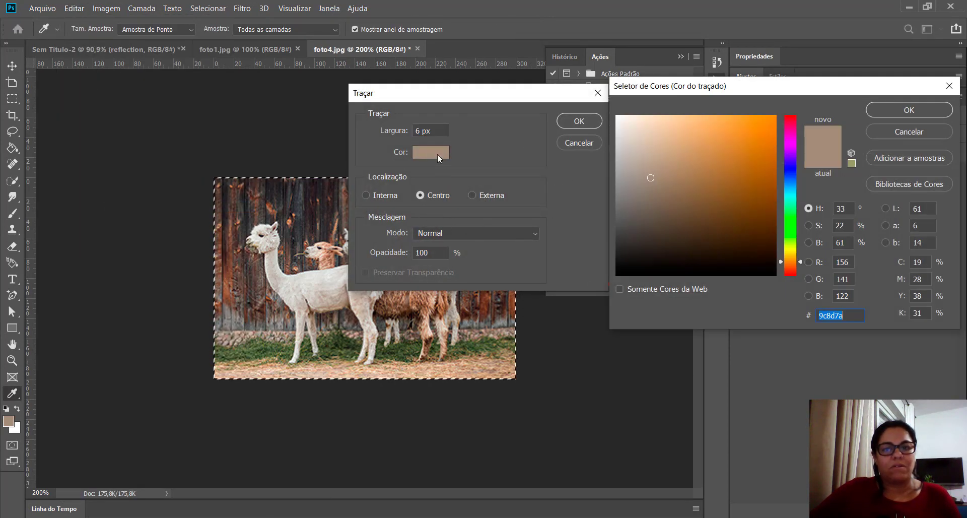
left_click_drag(620, 120, 610, 105)
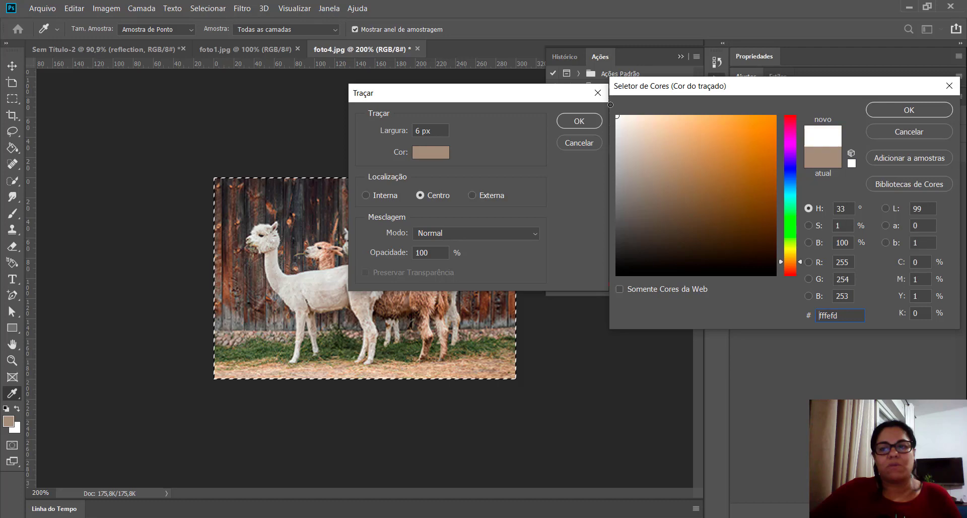
left_click(890, 113)
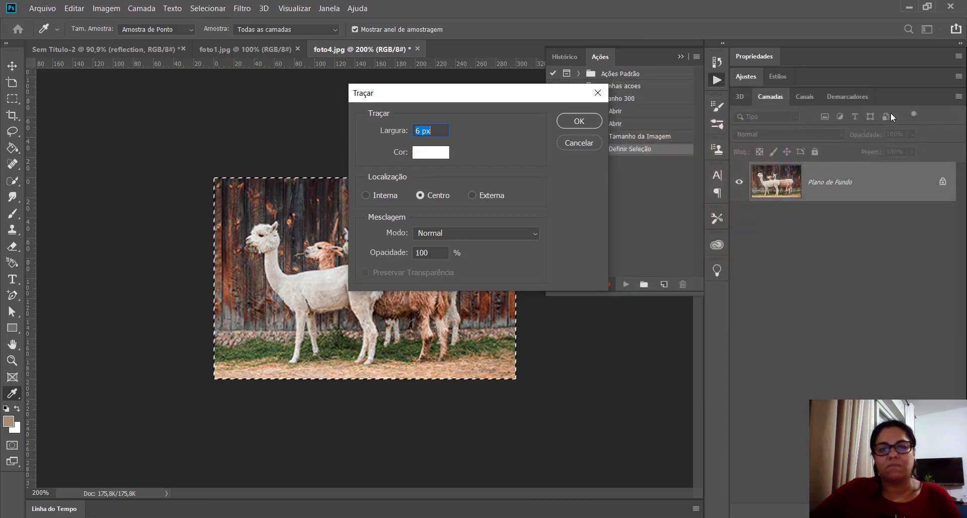
left_click(579, 121)
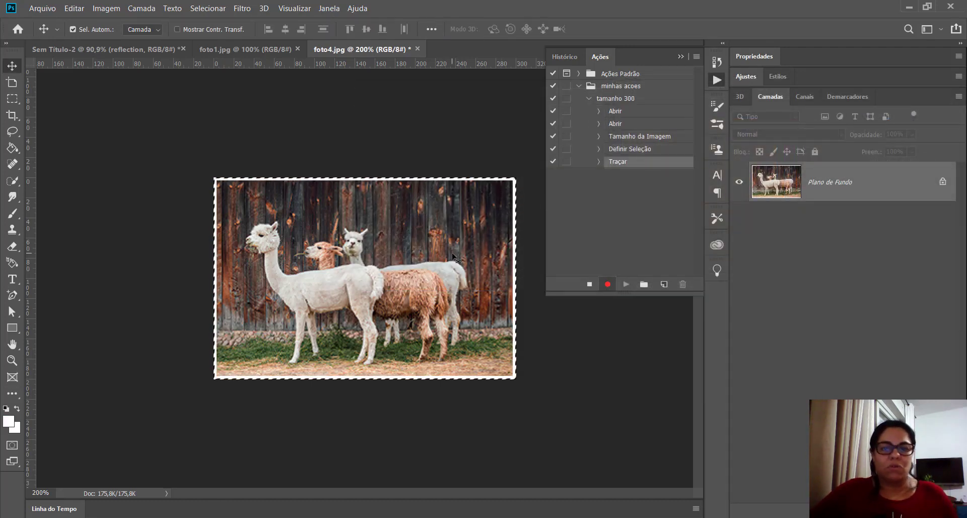
key("ctrl+d")
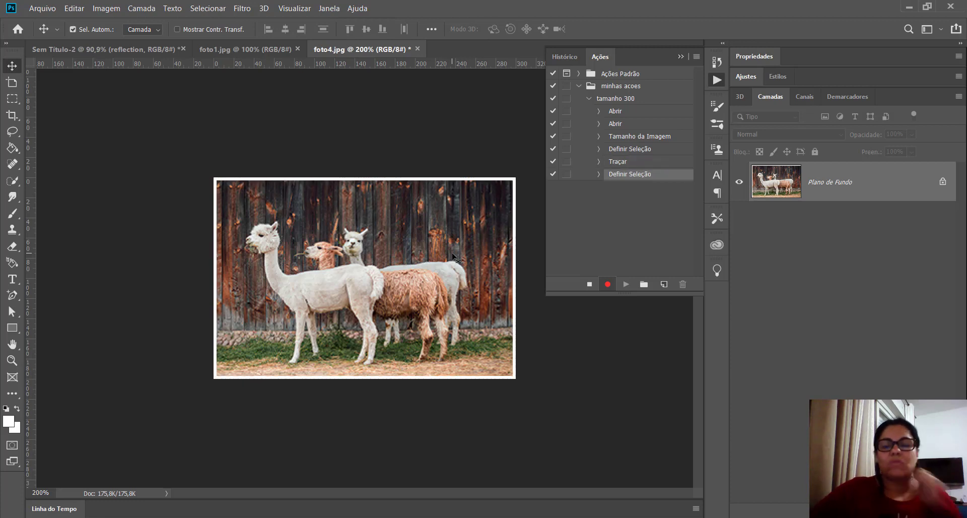
Step: Close foto4.jpg, saving its changes as a baseline standard JPEG at quality 7
left_click(417, 49)
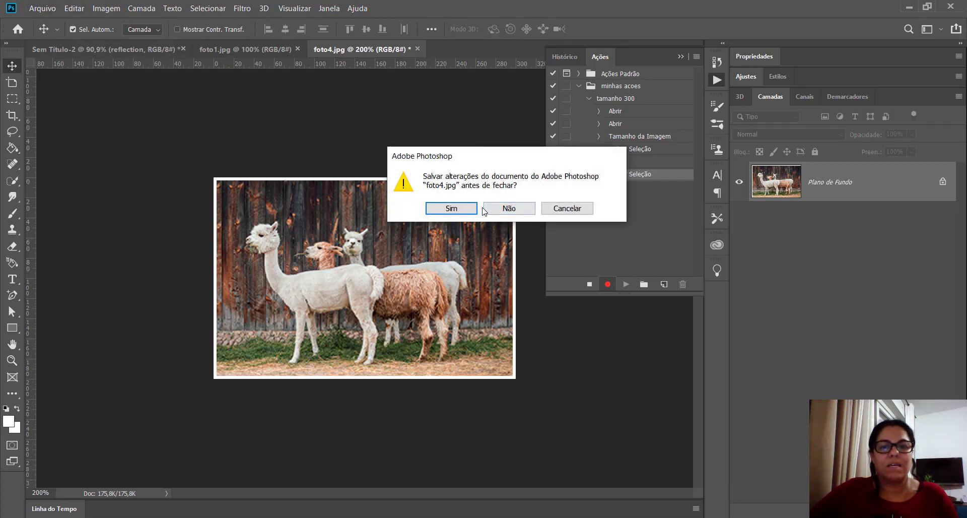
left_click(464, 208)
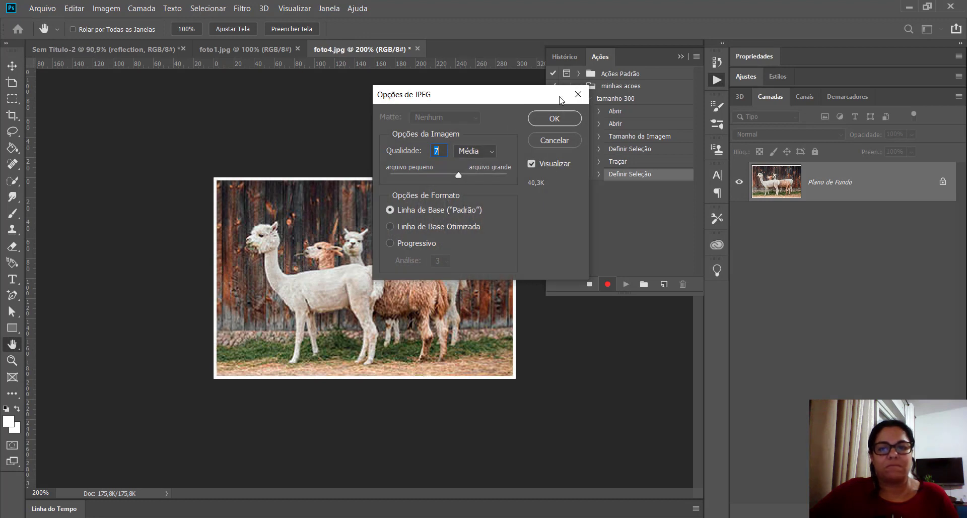
left_click(564, 119)
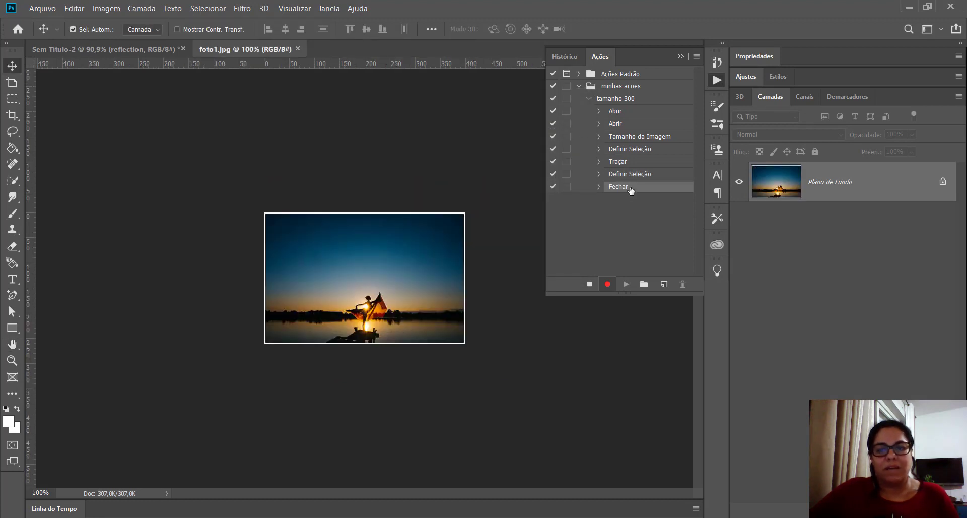
Step: Stop recording and delete both Abrir commands from the tamanho 300 action
left_click(589, 285)
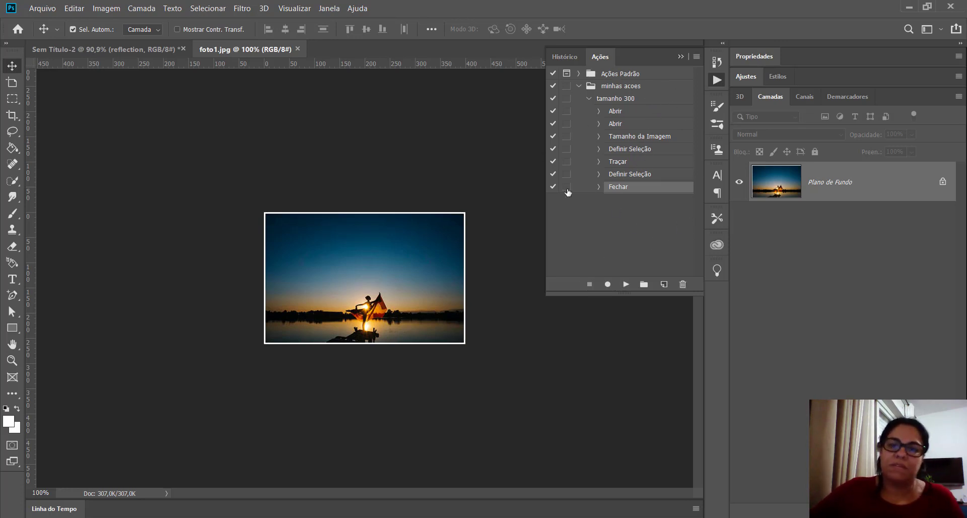
left_click(641, 113)
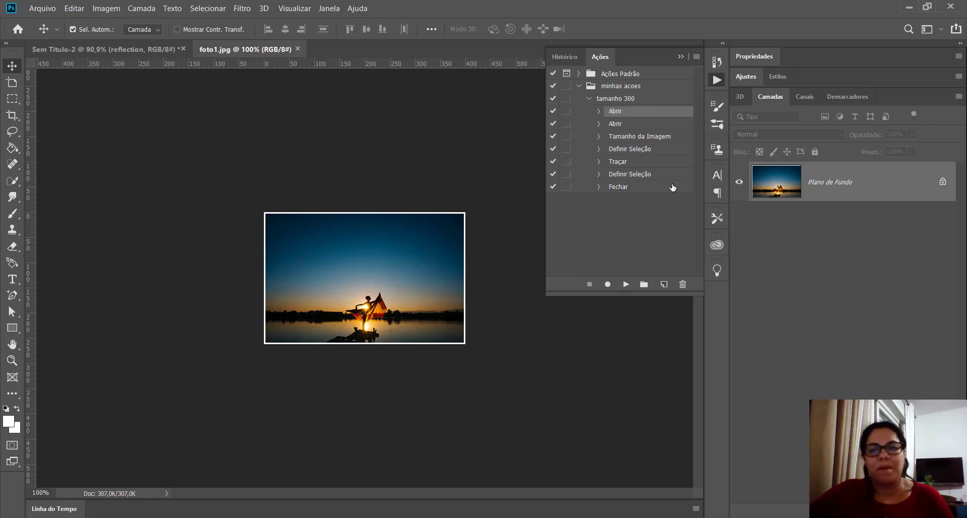
left_click(651, 125)
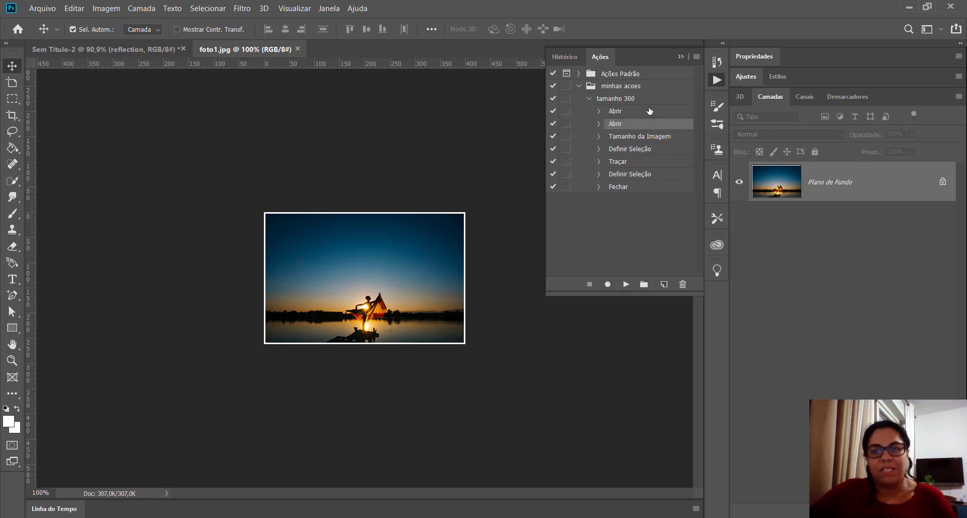
left_click(629, 111)
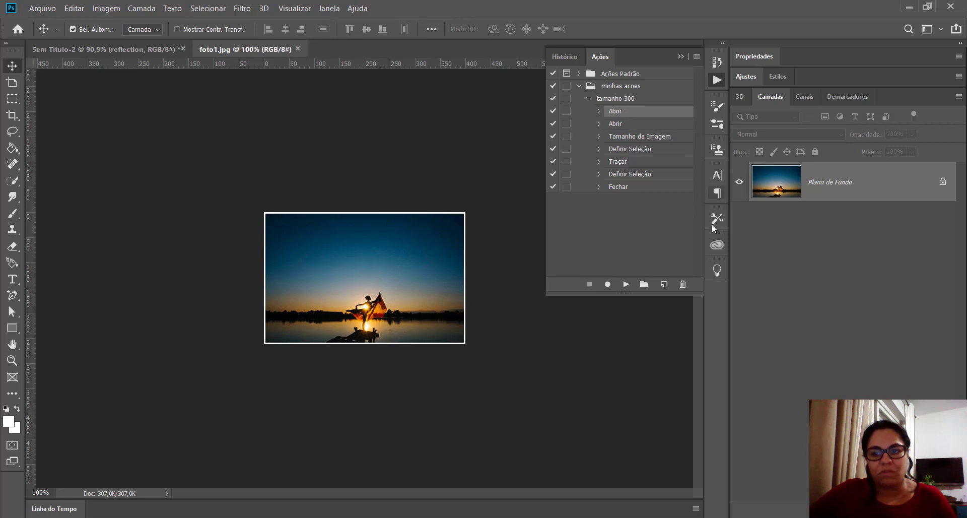
left_click(682, 284)
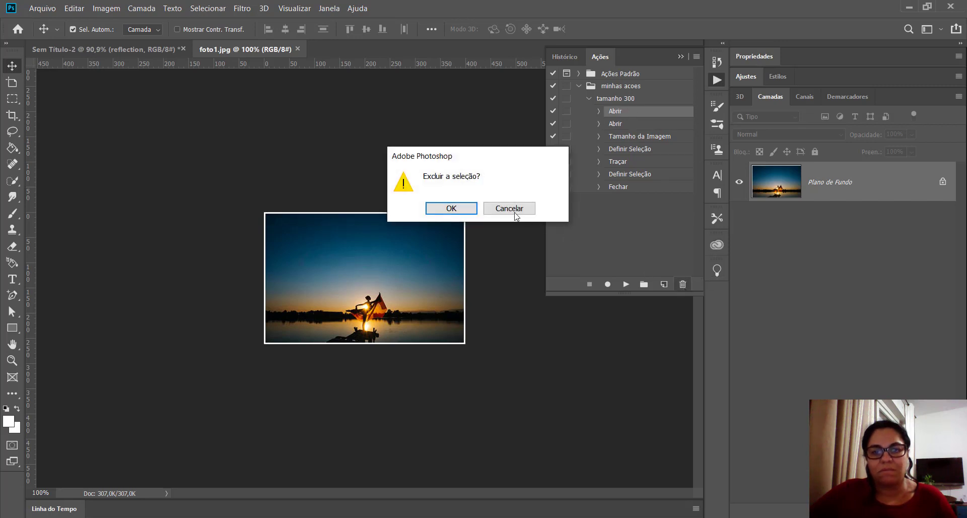
left_click(451, 208)
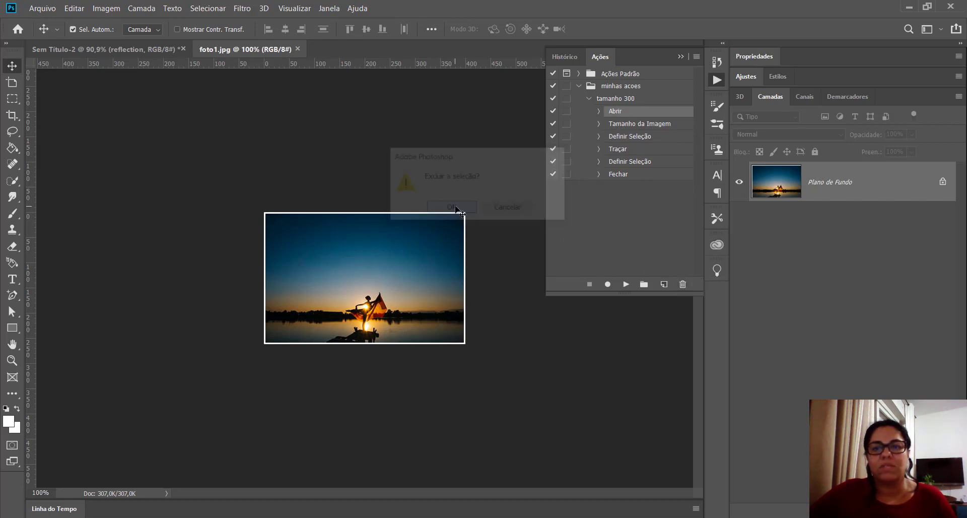
left_click(683, 284)
left_click(451, 208)
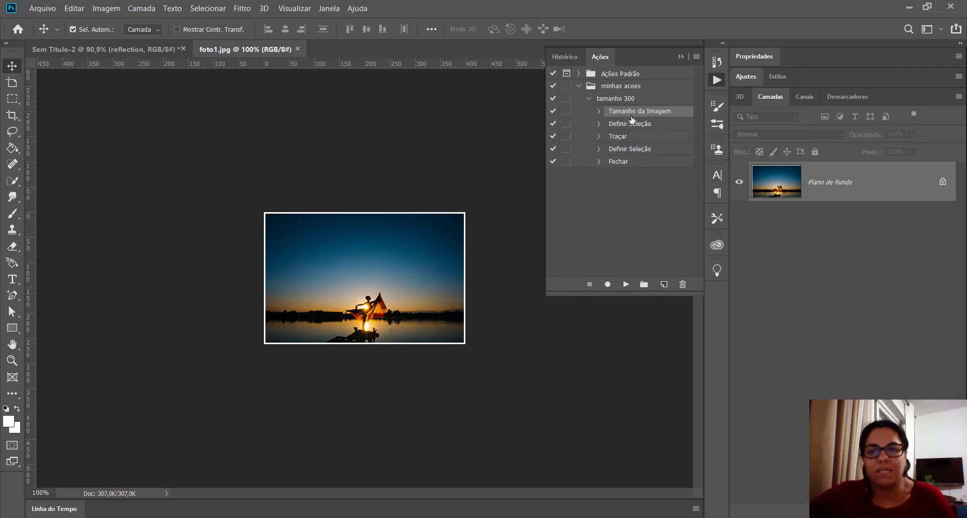
Step: Review the tamanho 300 action's selection, stroke and close commands, and close the foto1.jpg document
left_click(613, 128)
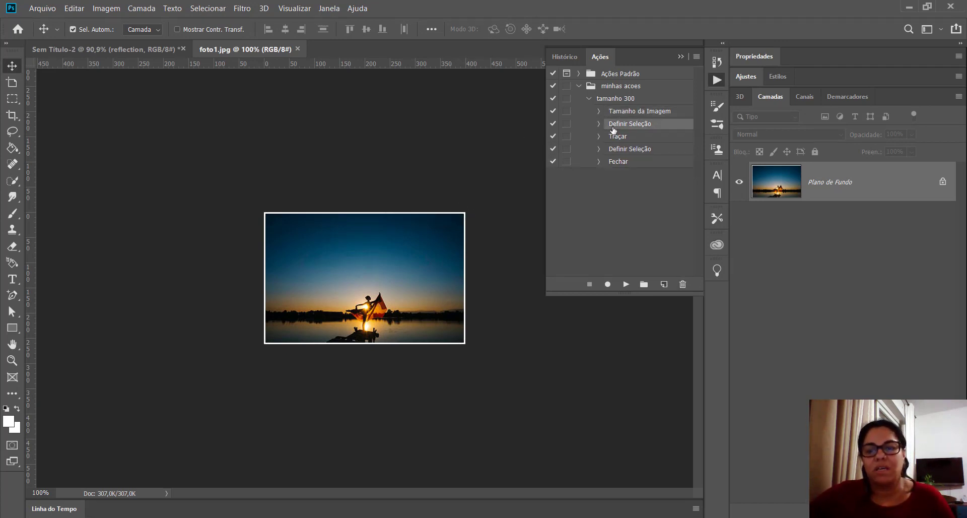
left_click(623, 139)
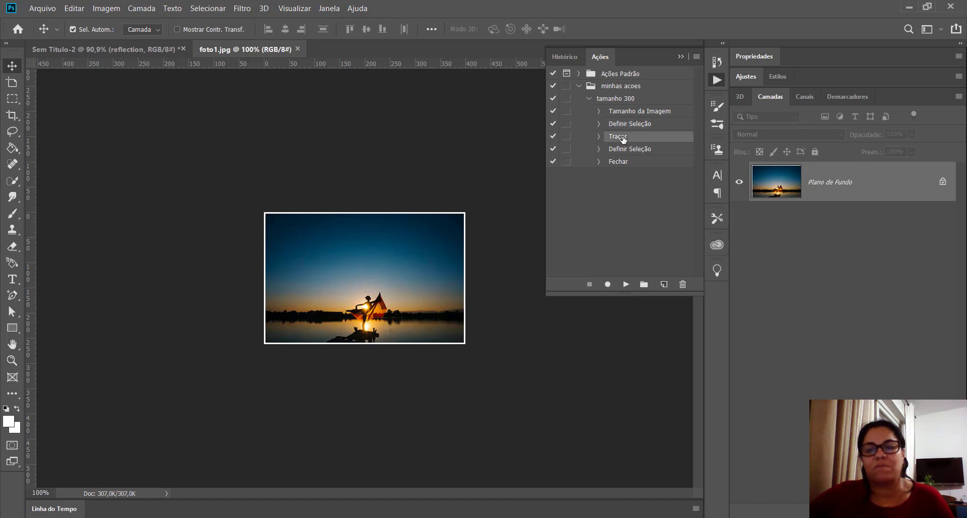
left_click(625, 153)
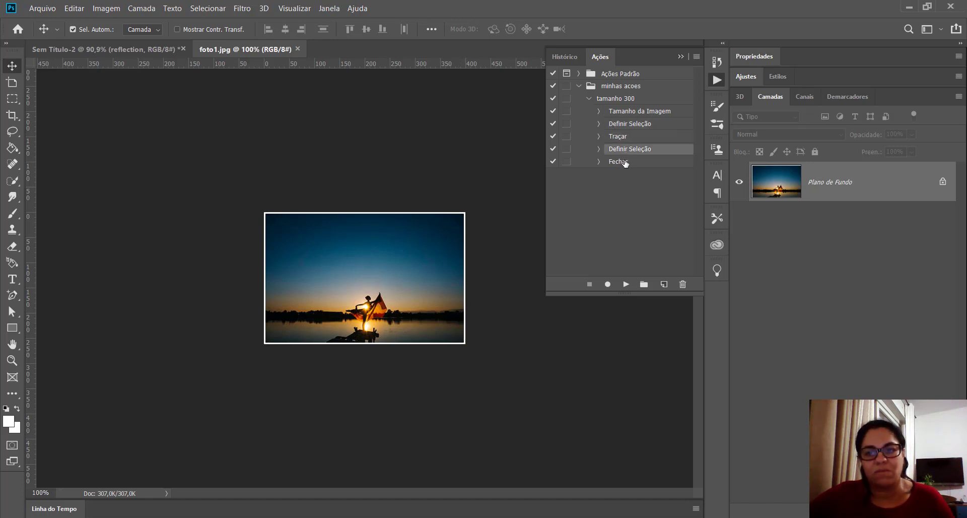
left_click(625, 163)
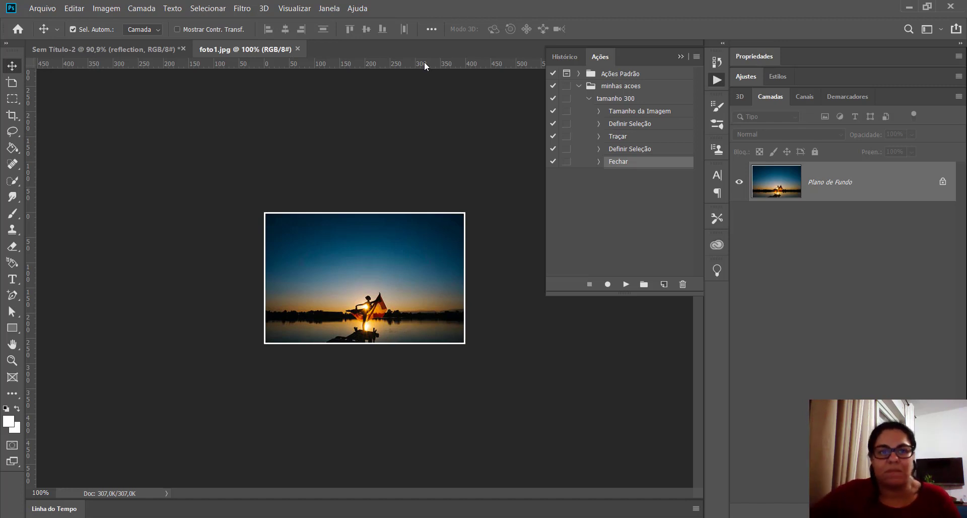
left_click(297, 49)
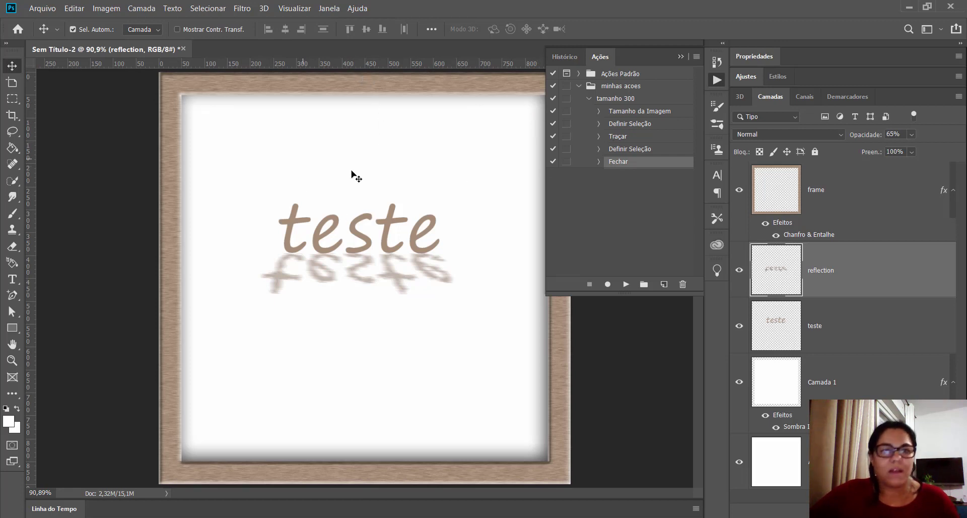
Step: Set up a batch run of the tamanho 300 action with the desktop folder fotos_ps as its source
left_click(43, 8)
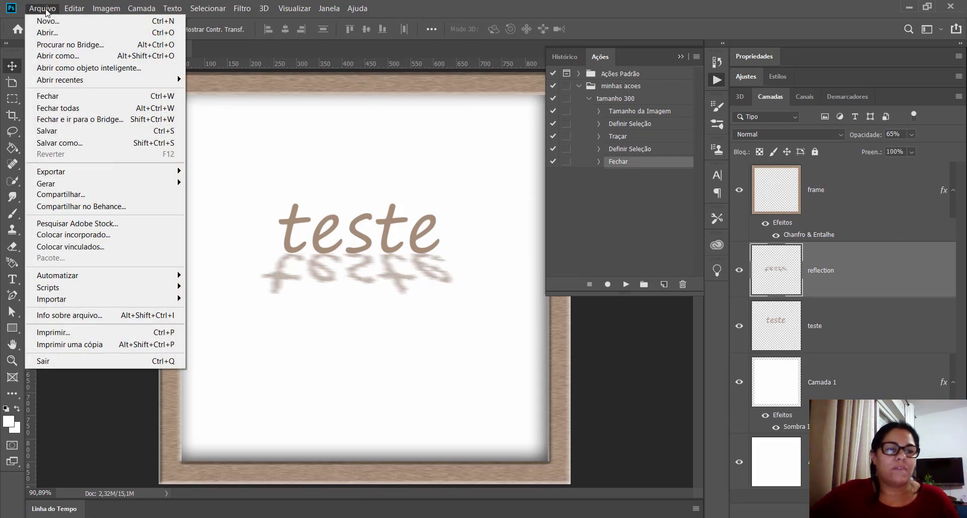
mouse_move(85, 278)
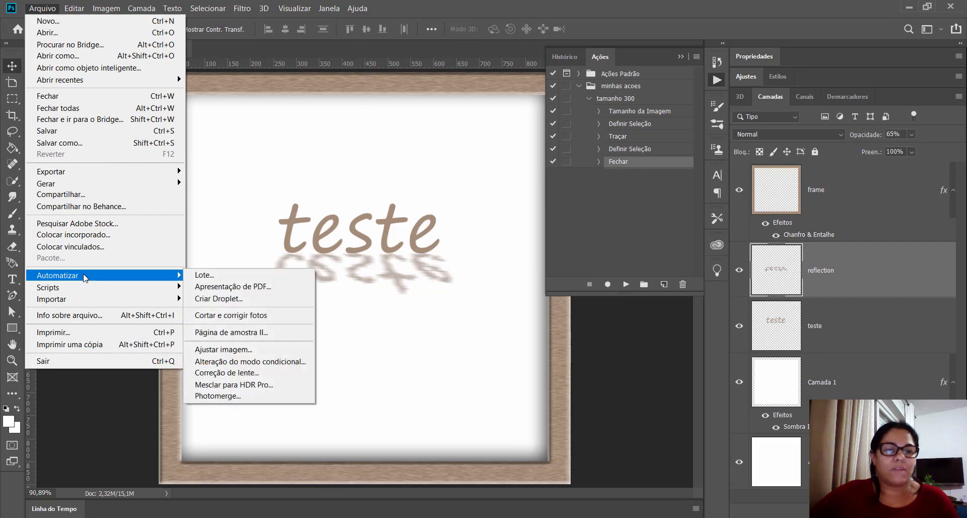
left_click(204, 275)
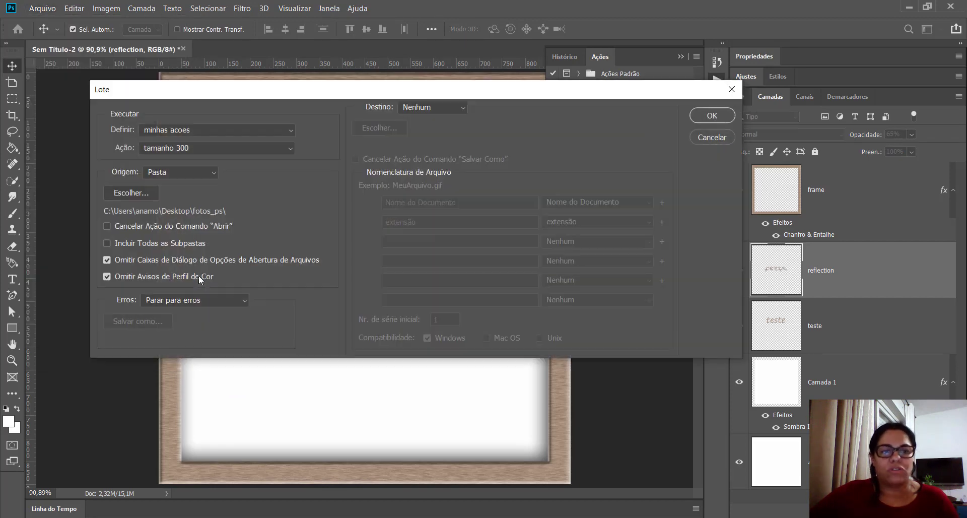
left_click_drag(244, 103, 462, 109)
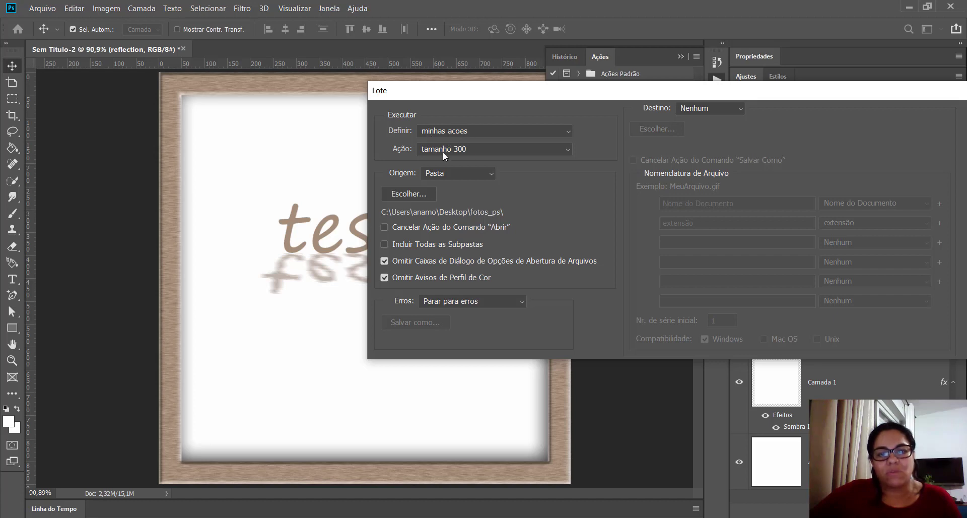
left_click(420, 194)
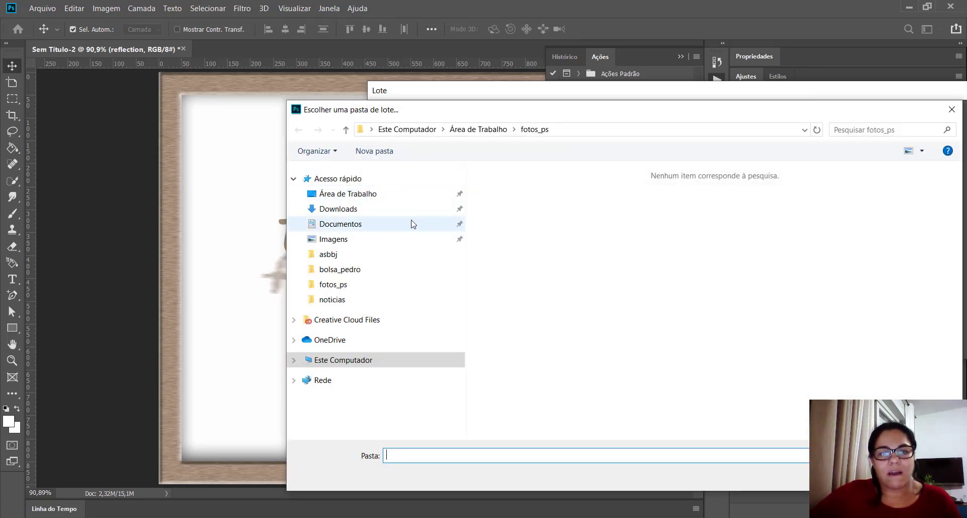
left_click(371, 194)
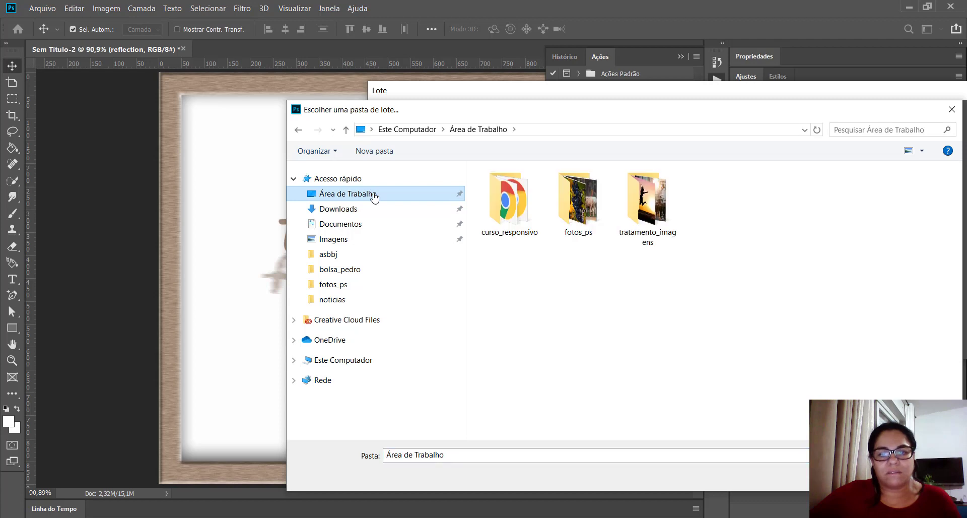
double_click(579, 209)
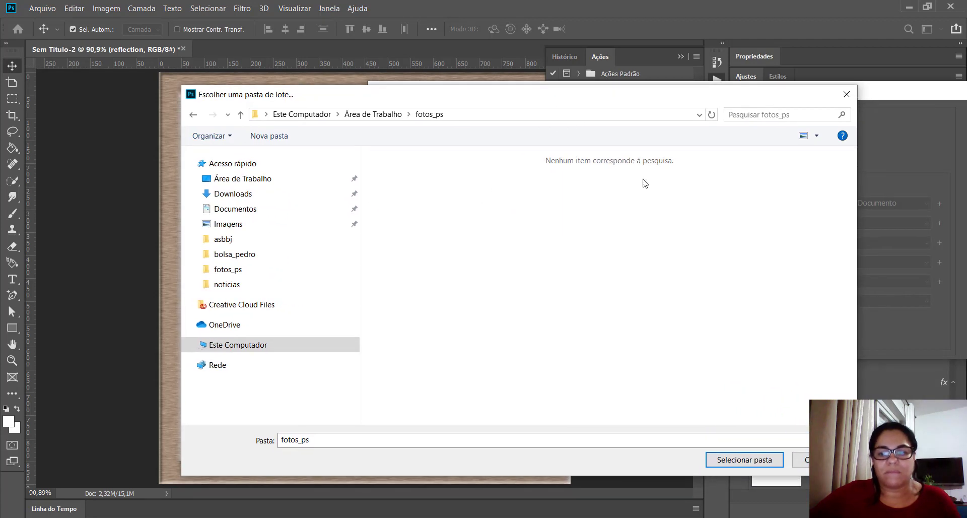
left_click(736, 459)
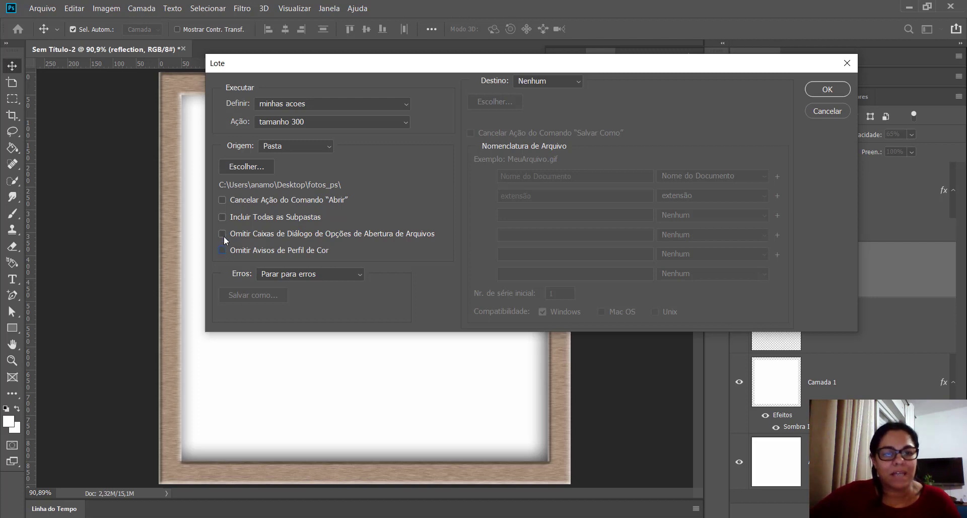
Step: Run the batch with file-open dialogs and colour profile warnings suppressed, accepting baseline standard JPEG at quality 7 for foto3.jpg
left_click(222, 250)
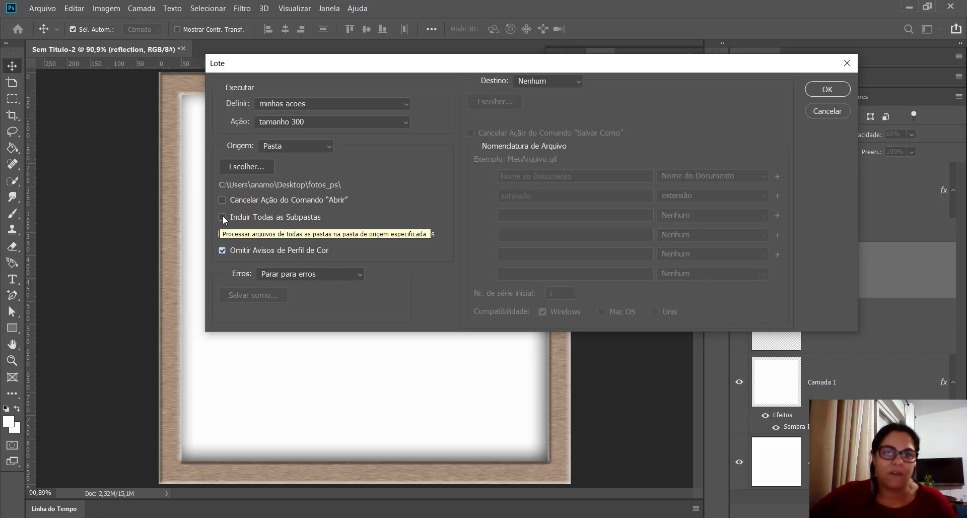
left_click_drag(526, 63, 477, 54)
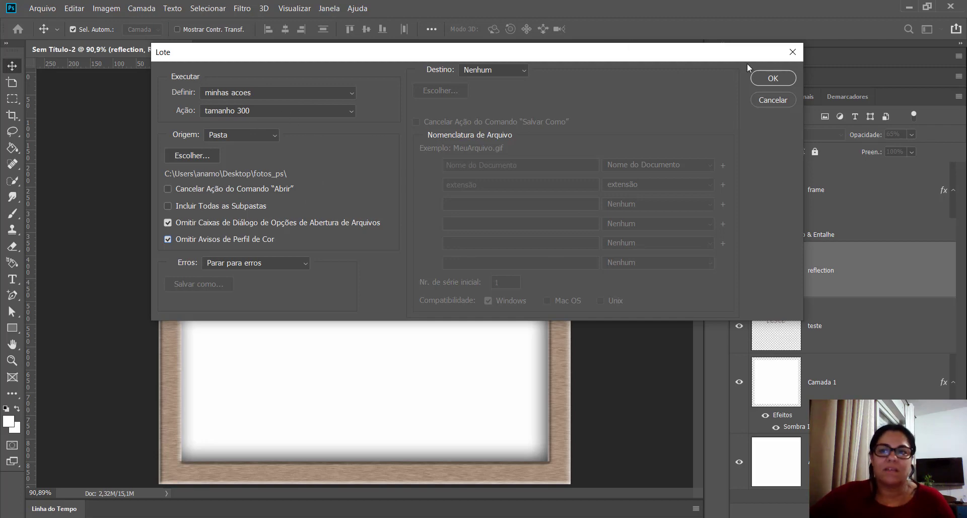
left_click(772, 78)
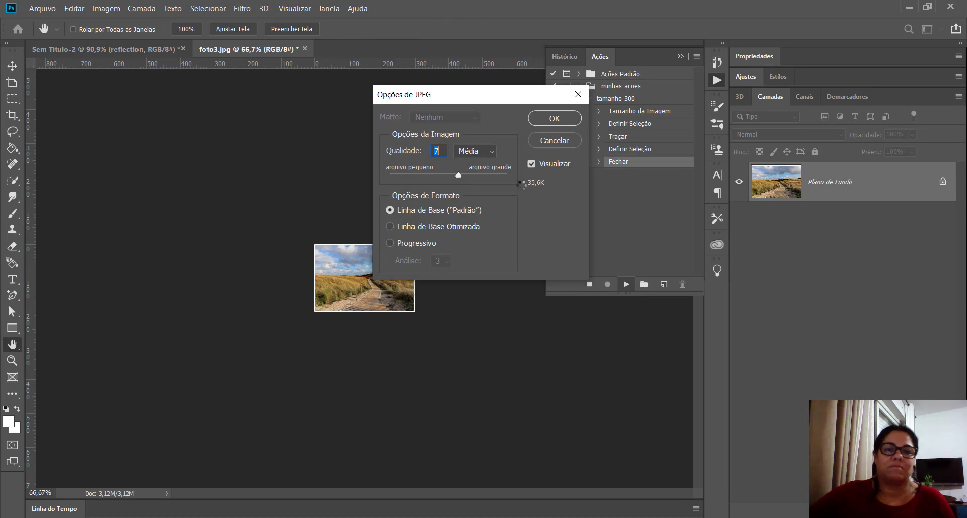
left_click(559, 119)
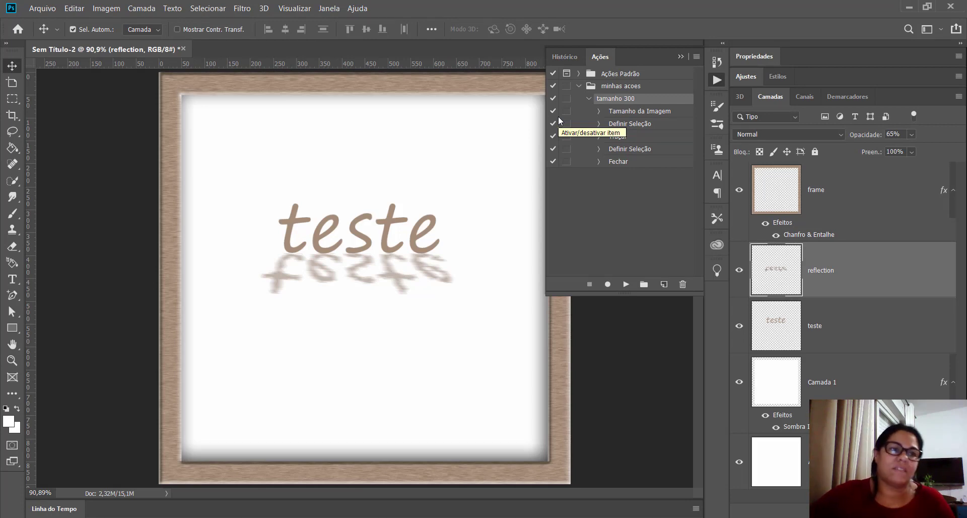
Step: Open foto1, foto2, foto3 and foto4 together from the fotos_ps folder, leaving their missing colour profiles as they are
left_click(35, 10)
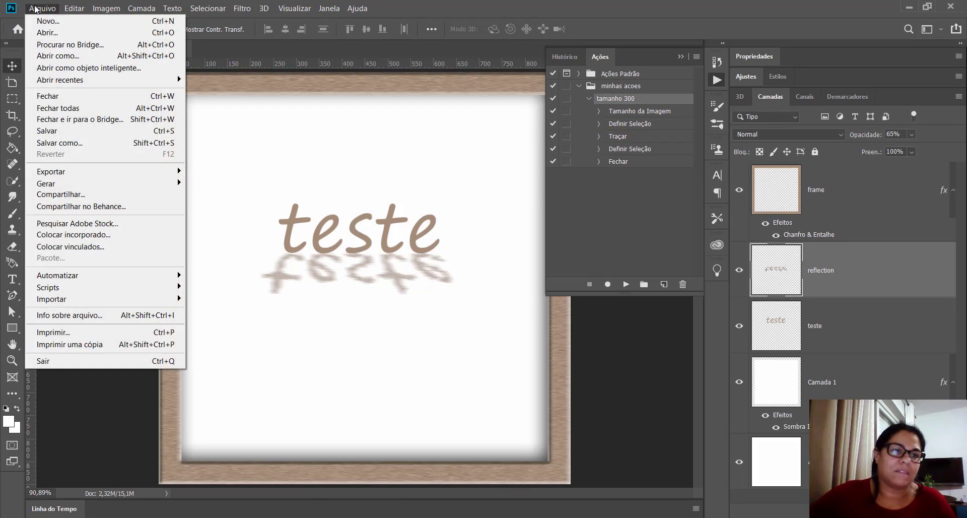
left_click(43, 32)
left_click(232, 107)
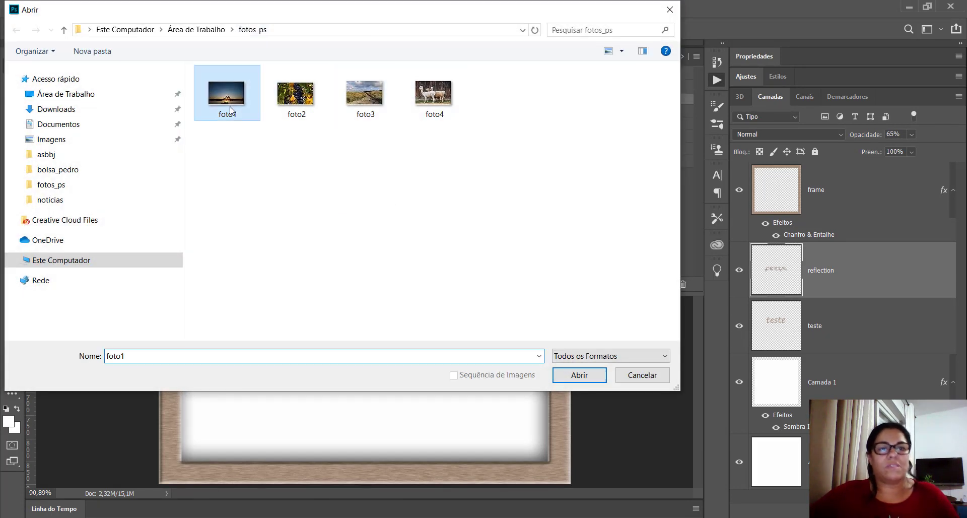
left_click(289, 96, "ctrl")
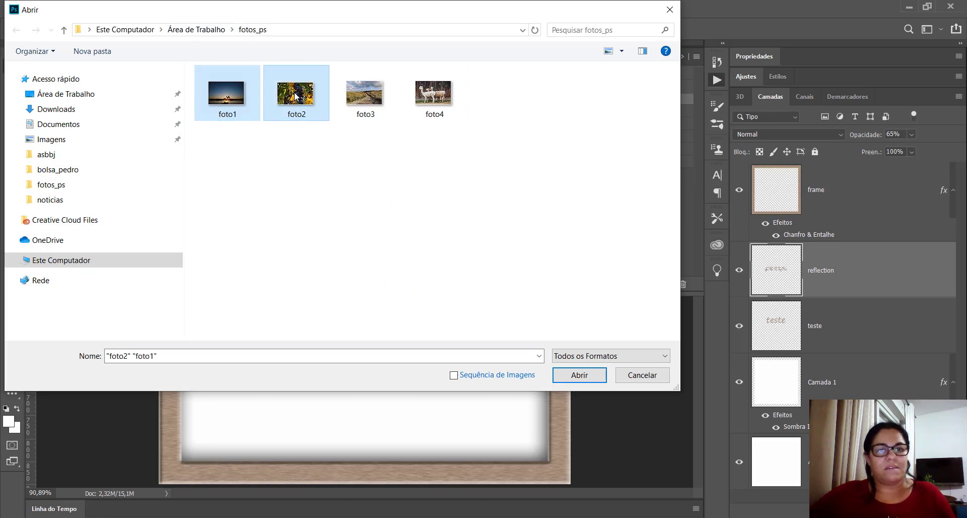
left_click(367, 97, "ctrl")
left_click(425, 97, "ctrl")
key("Return")
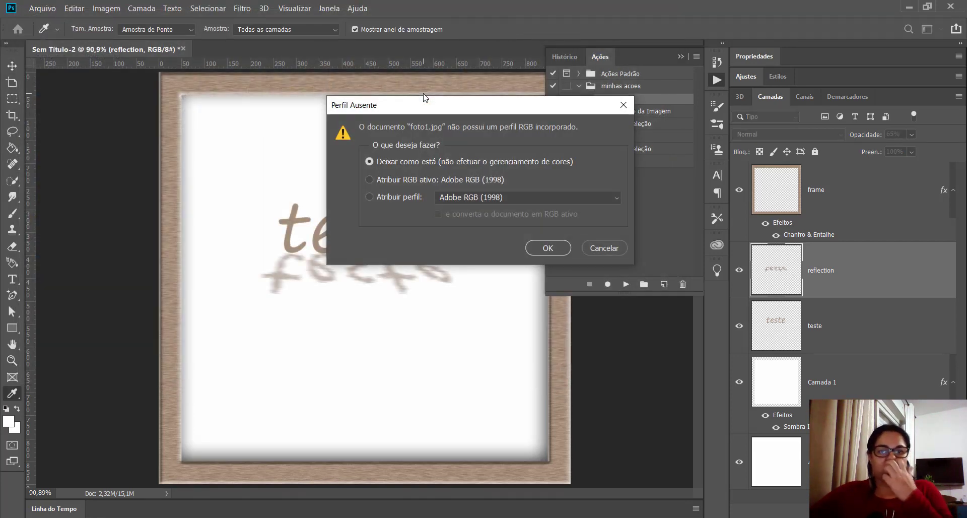
left_click(562, 248)
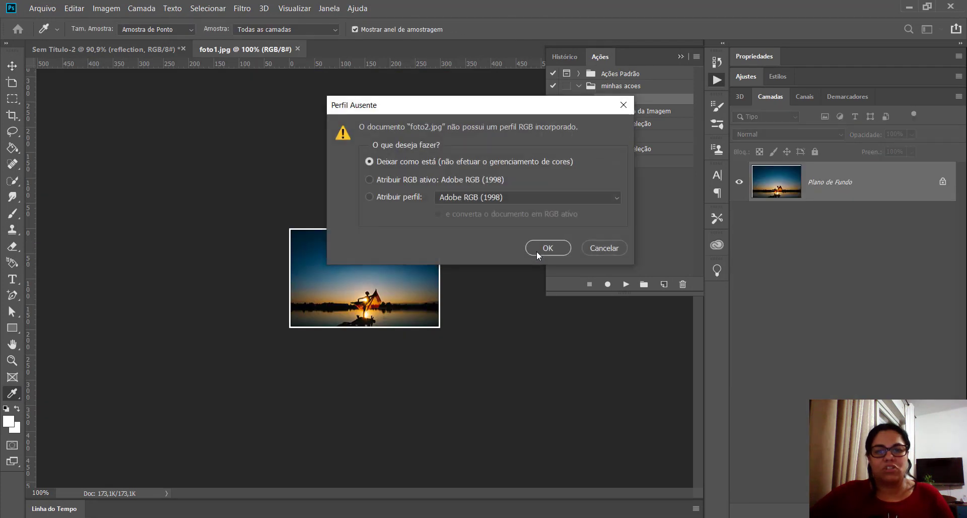
left_click(557, 246)
left_click(554, 247)
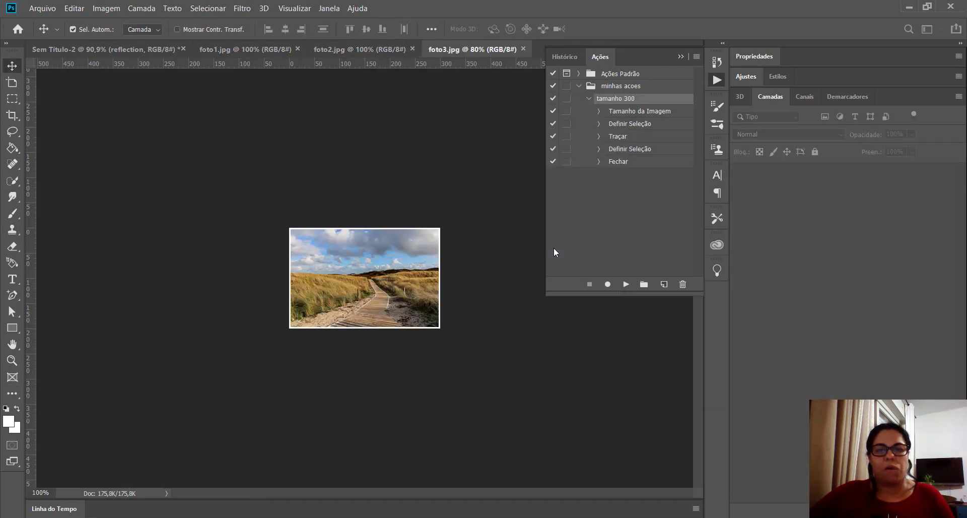
left_click(553, 249)
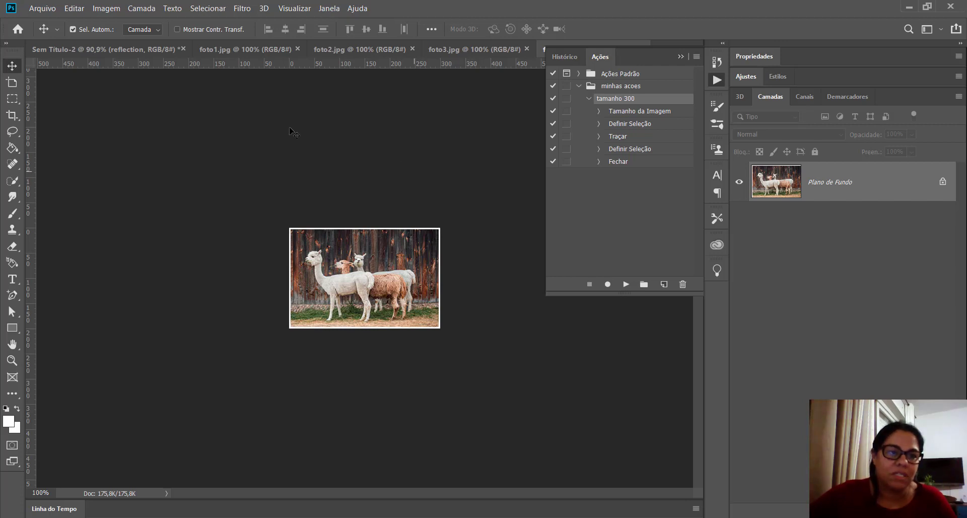
Step: Check the image dimensions of foto4 without changing them
left_click(115, 6)
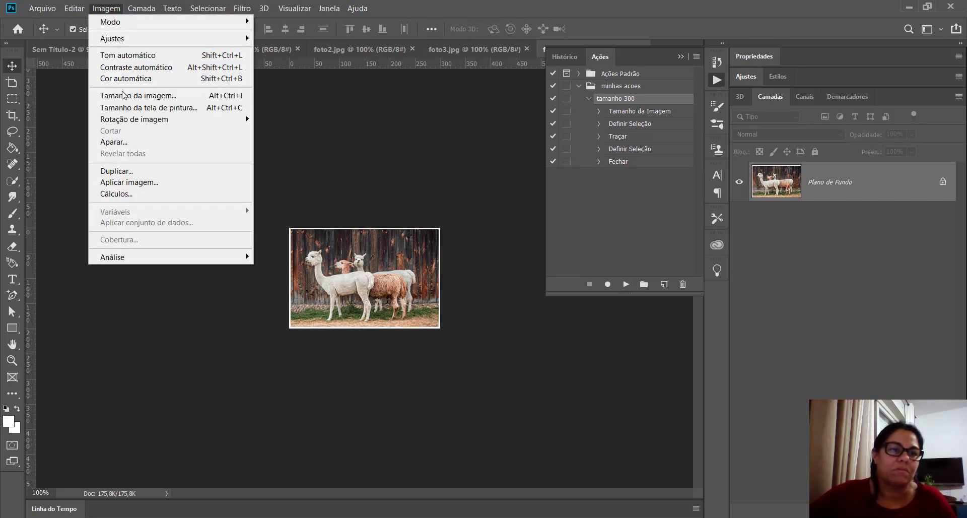
left_click(137, 95)
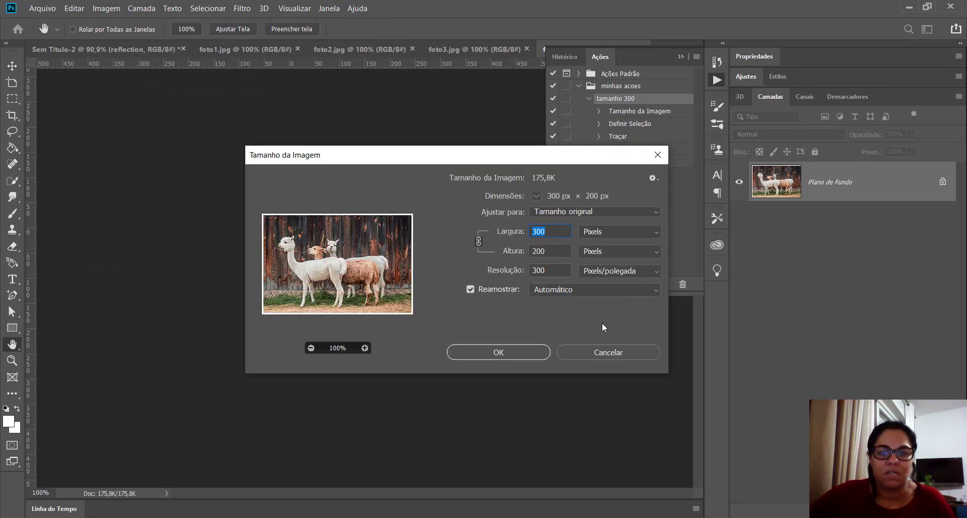
left_click(616, 354)
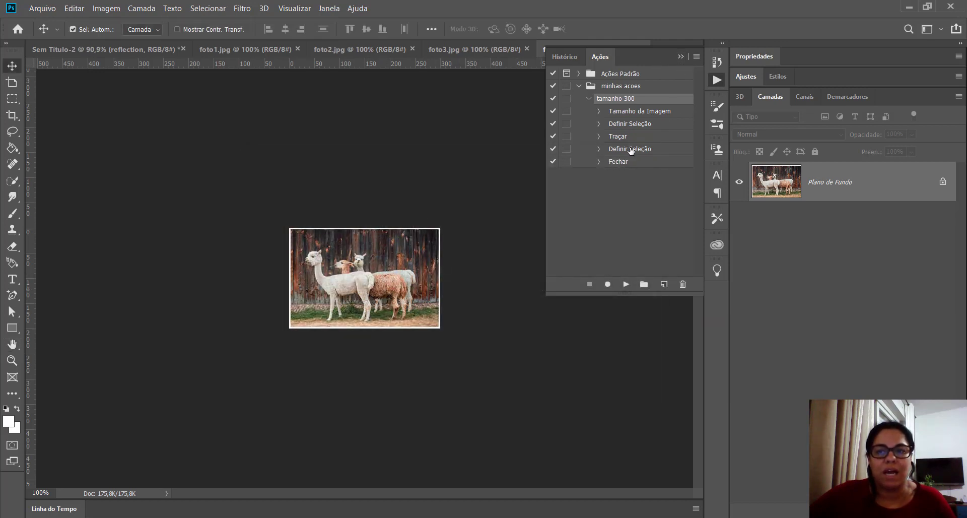
Step: Collapse the list of actions and close the foto4, foto3, foto2 and foto1 documents
left_click(680, 56)
left_click(642, 49)
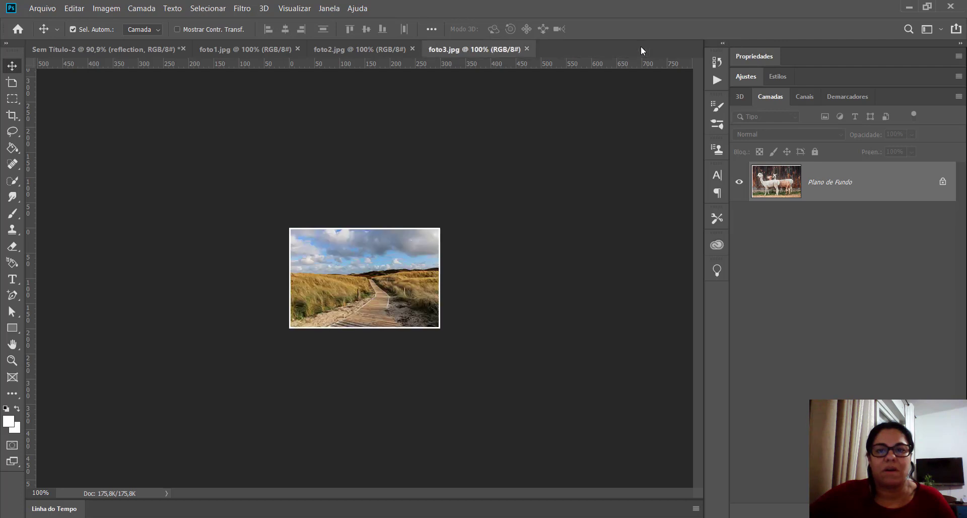
left_click(526, 49)
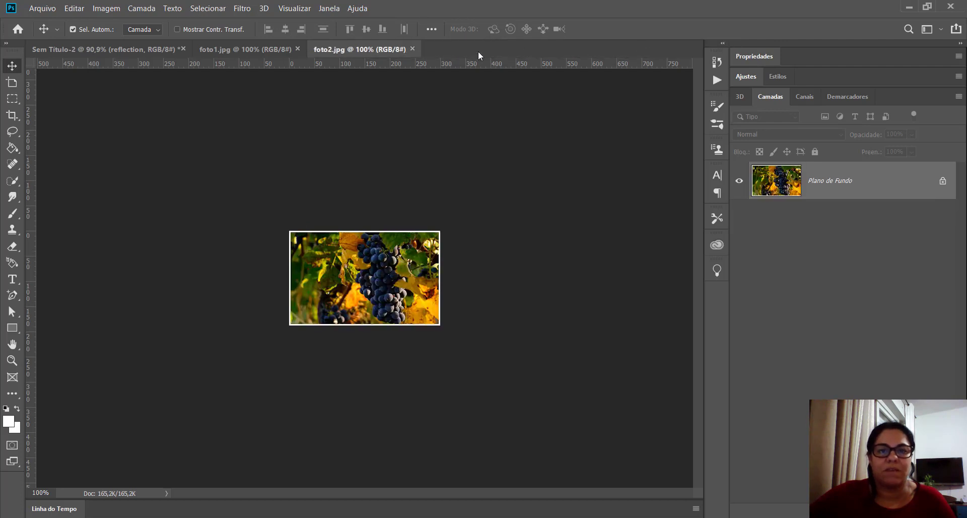
left_click(412, 49)
left_click(298, 49)
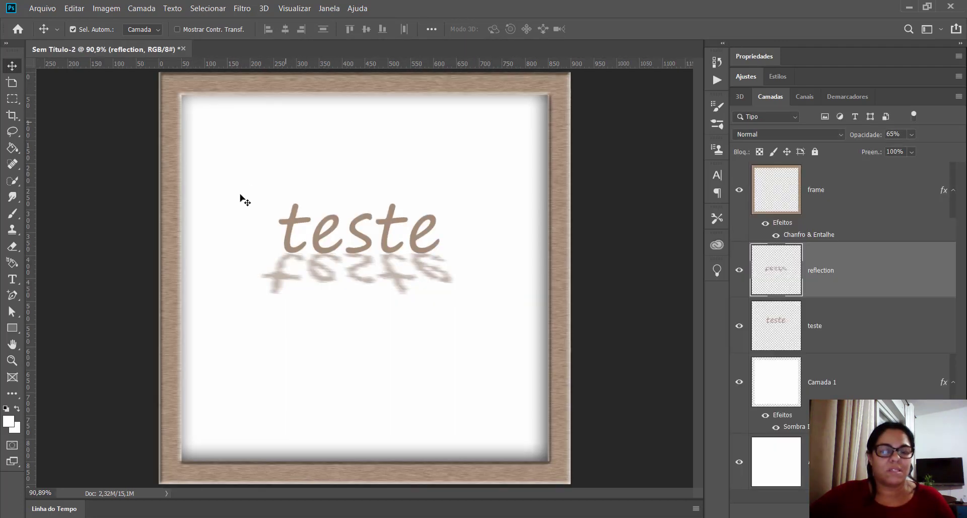
Step: Show the list of actions again and collapse the commands of the tamanho 300 action
left_click(333, 9)
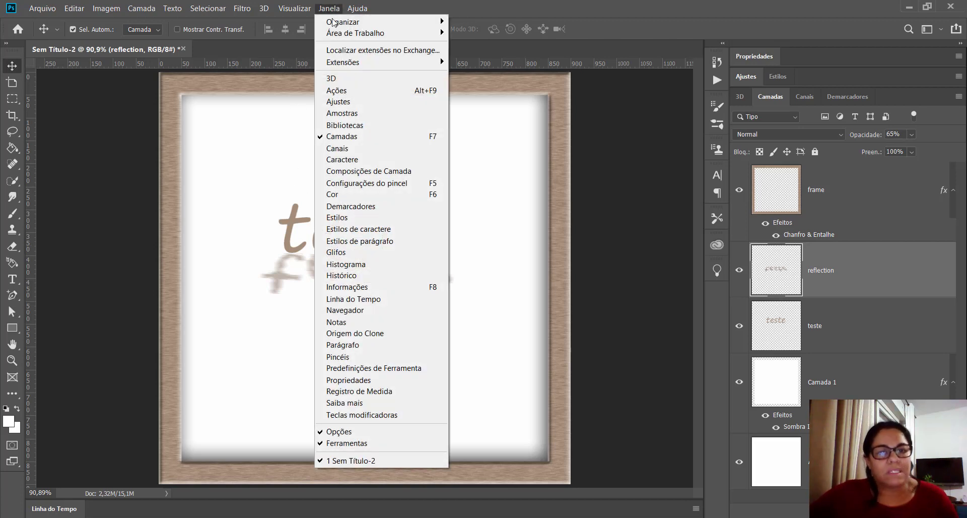
left_click(346, 91)
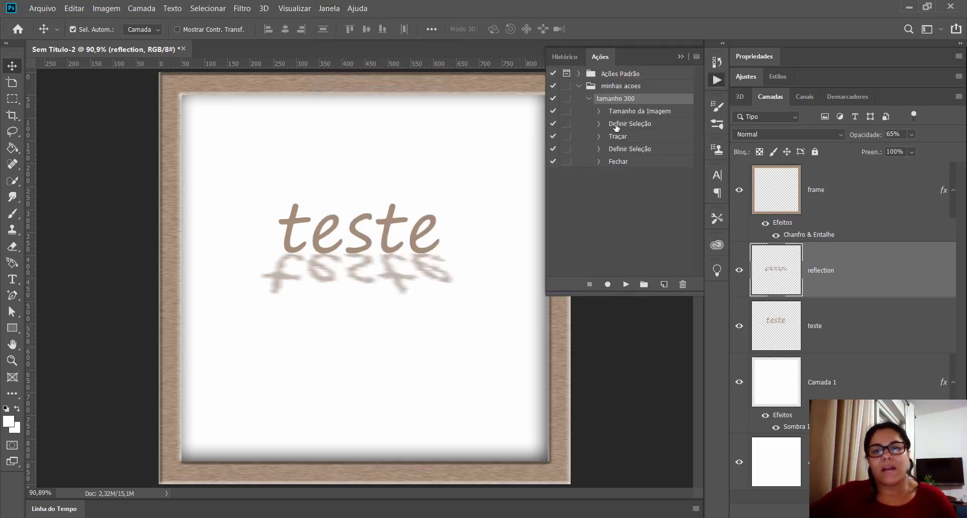
left_click(589, 99)
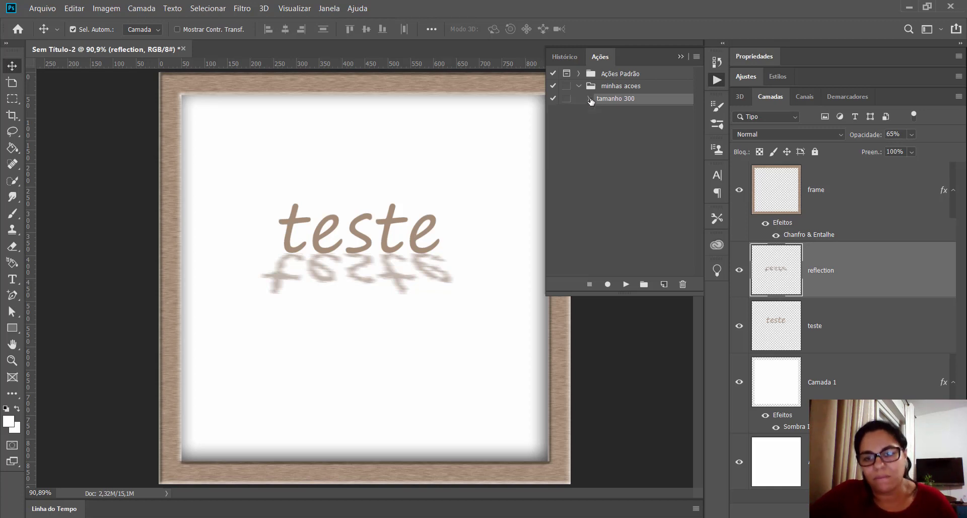